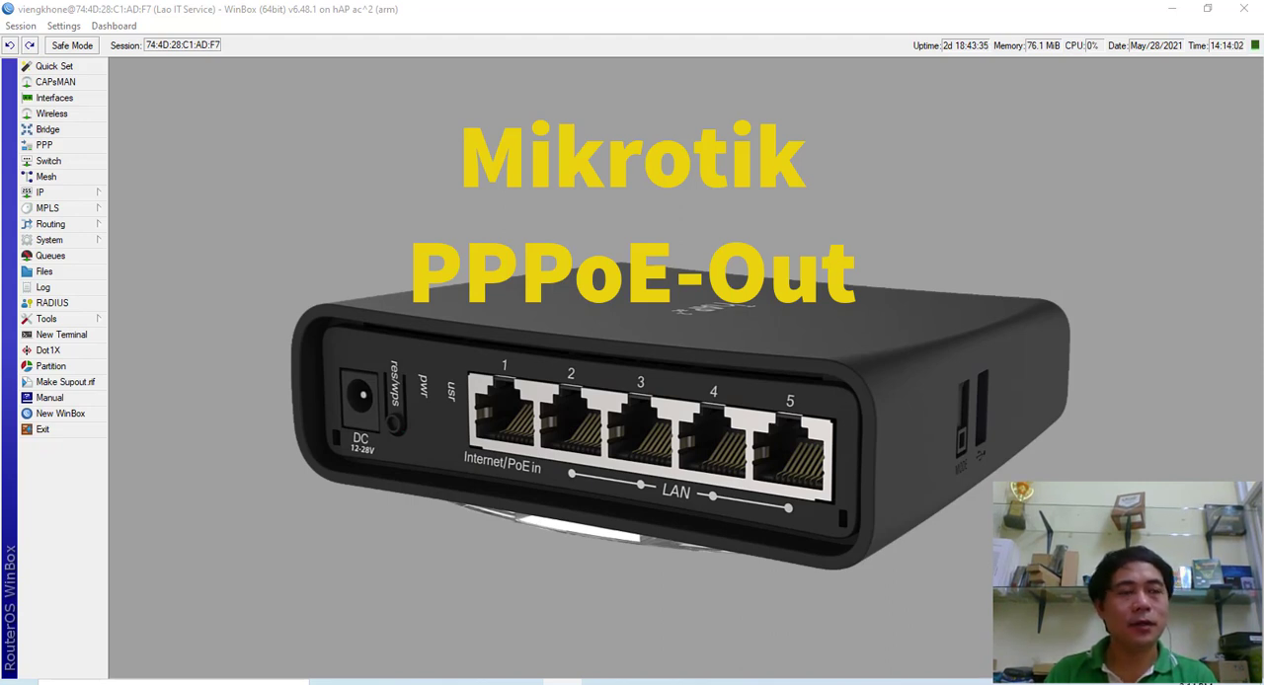
# - Open the router's PPP interface list and start adding a new PPPoE Client interface
pyautogui.click(540, 31)
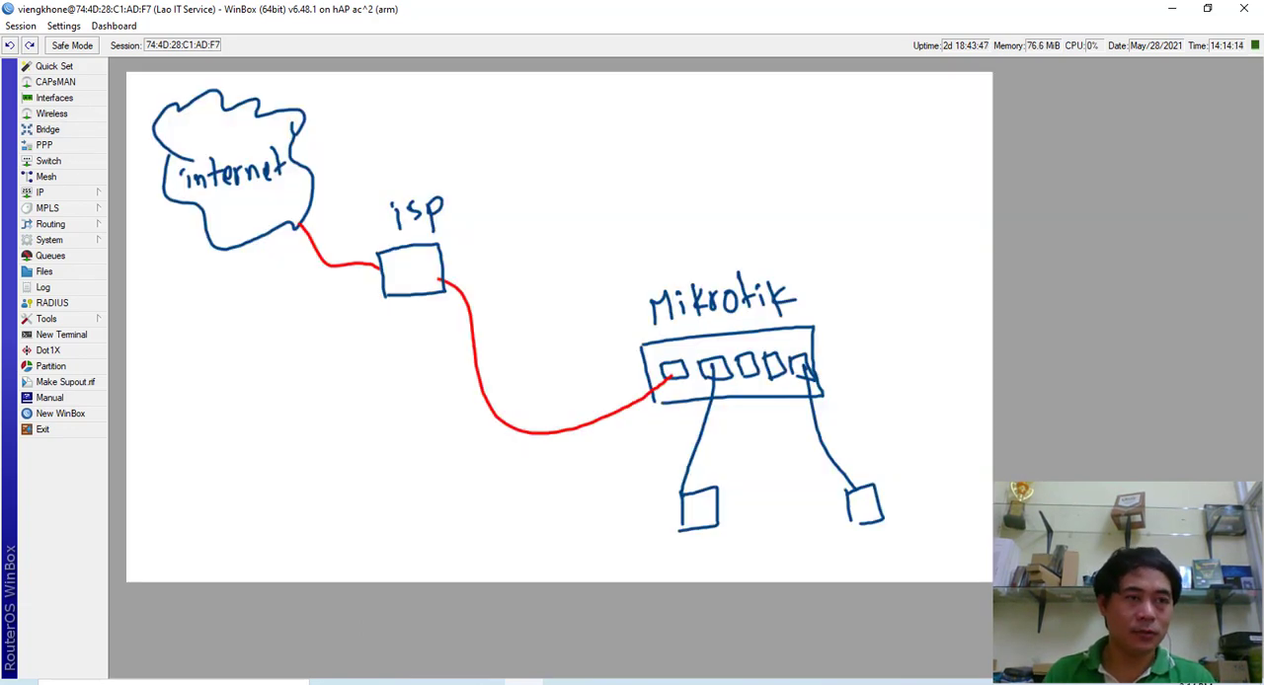
pyautogui.click(45, 145)
pyautogui.moveTo(254, 117)
pyautogui.mouseDown()
pyautogui.moveTo(270, 112)
pyautogui.moveTo(196, 110)
pyautogui.moveTo(198, 130)
pyautogui.mouseUp()
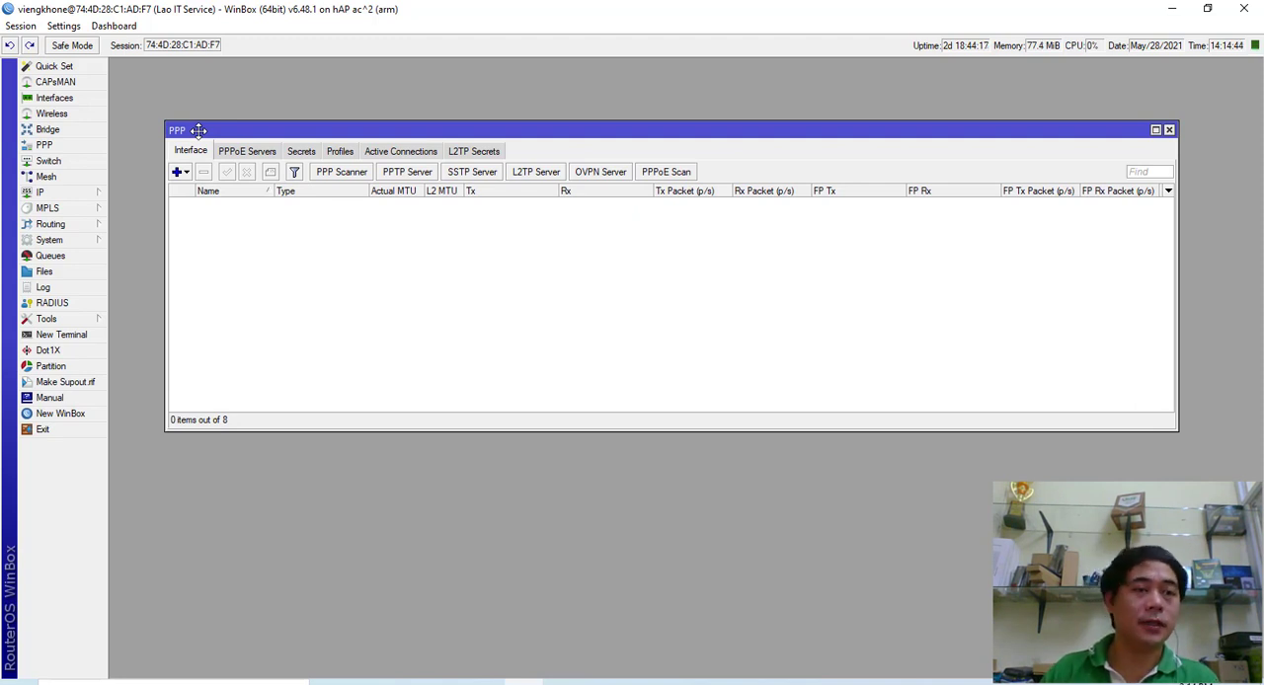
pyautogui.moveTo(300, 130); pyautogui.dragTo(272, 124)
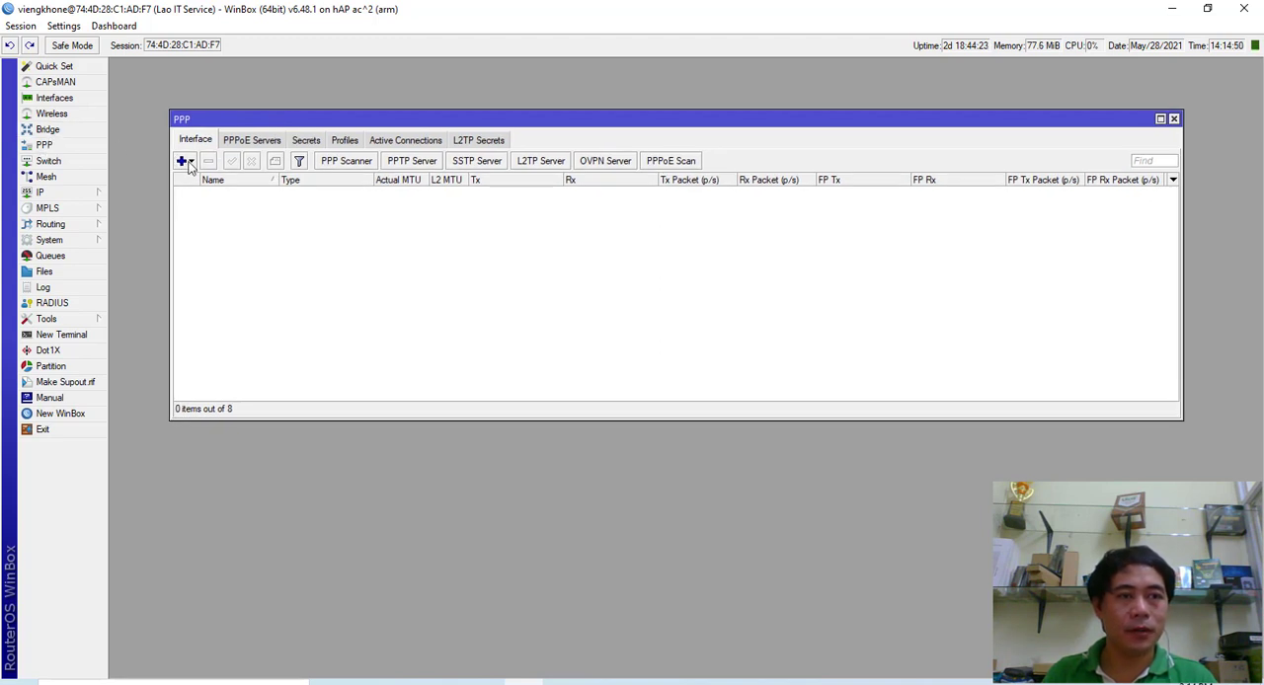
pyautogui.click(191, 162)
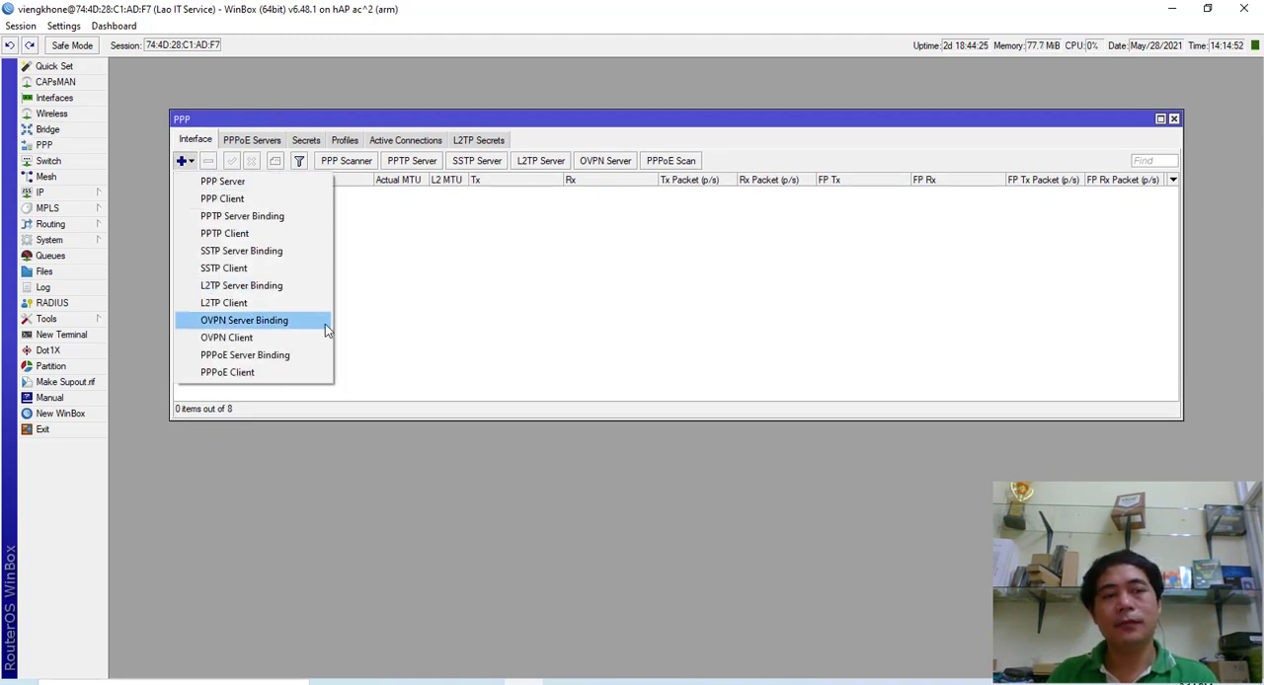
pyautogui.click(226, 374)
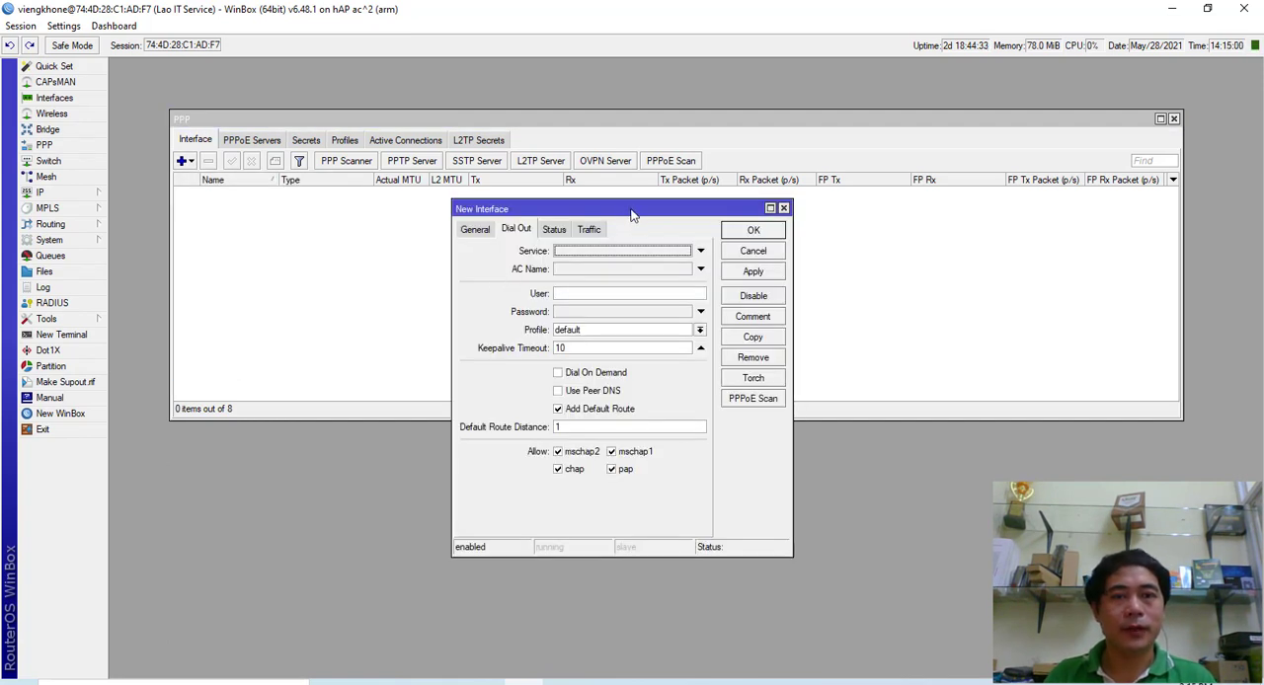
pyautogui.moveTo(632, 214); pyautogui.dragTo(548, 210)
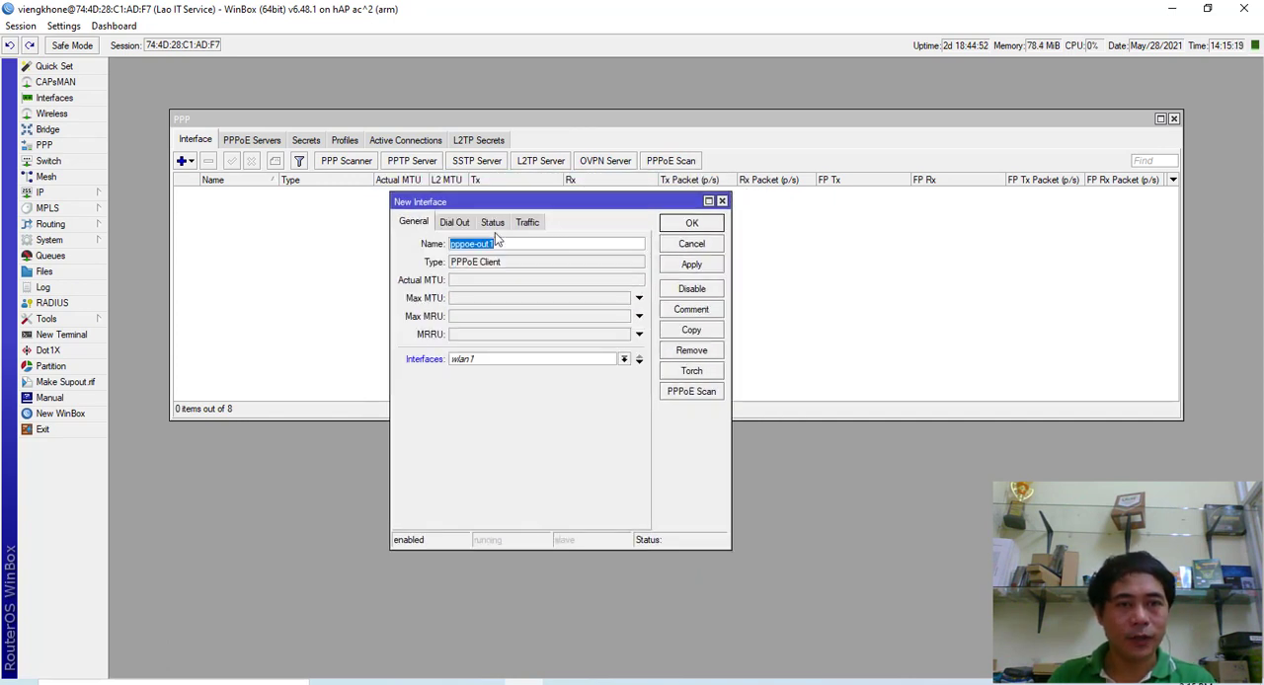
# - Set the new PPPoE client to run over the ether1 interface
pyautogui.press('End')
pyautogui.click(422, 224)
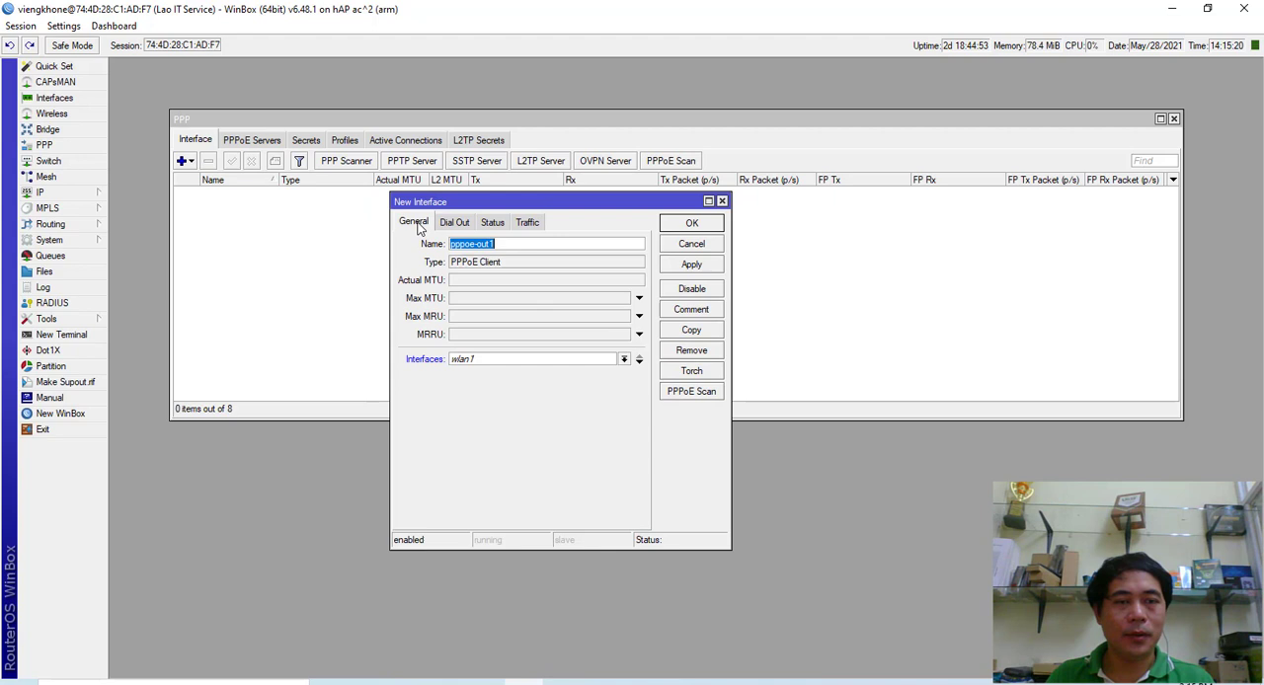
pyautogui.click(495, 244)
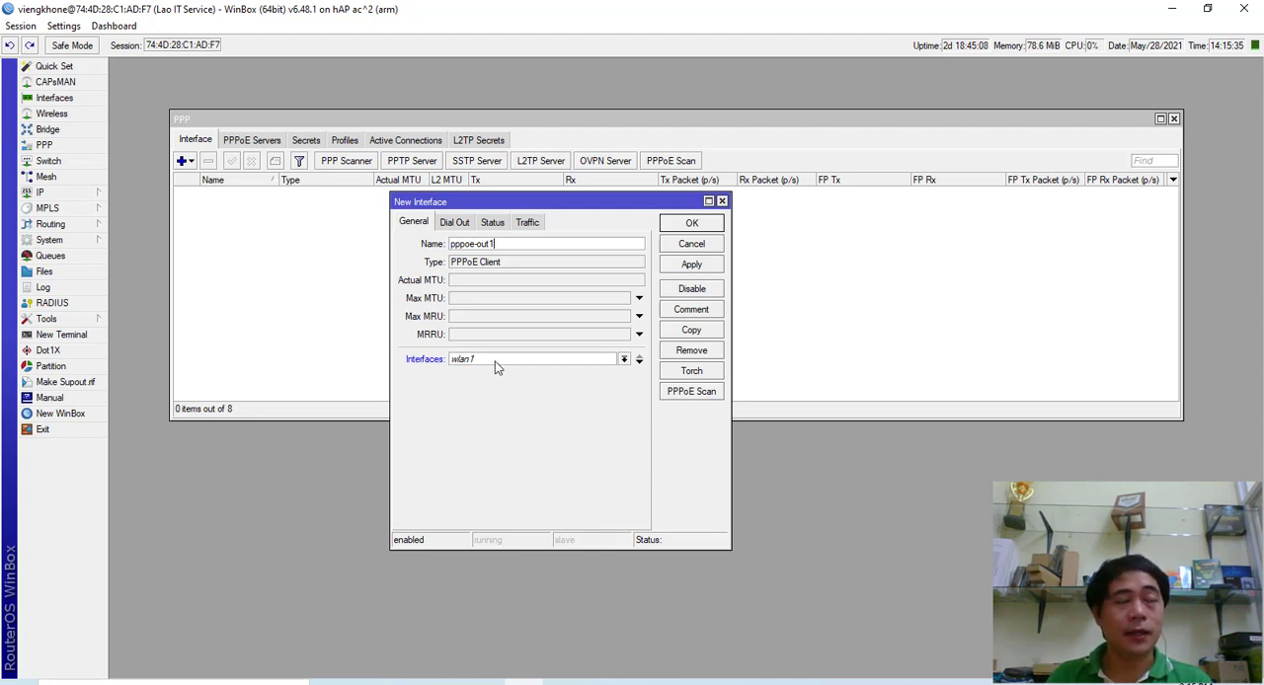
pyautogui.click(623, 360)
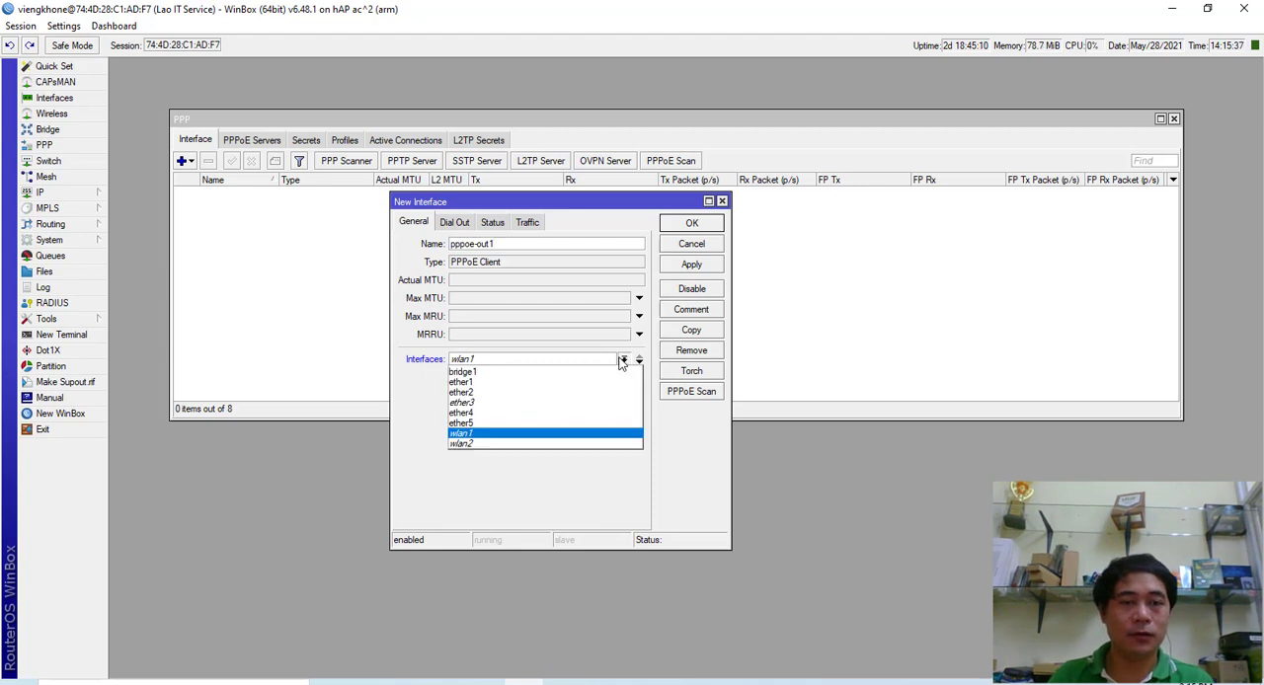
pyautogui.click(479, 384)
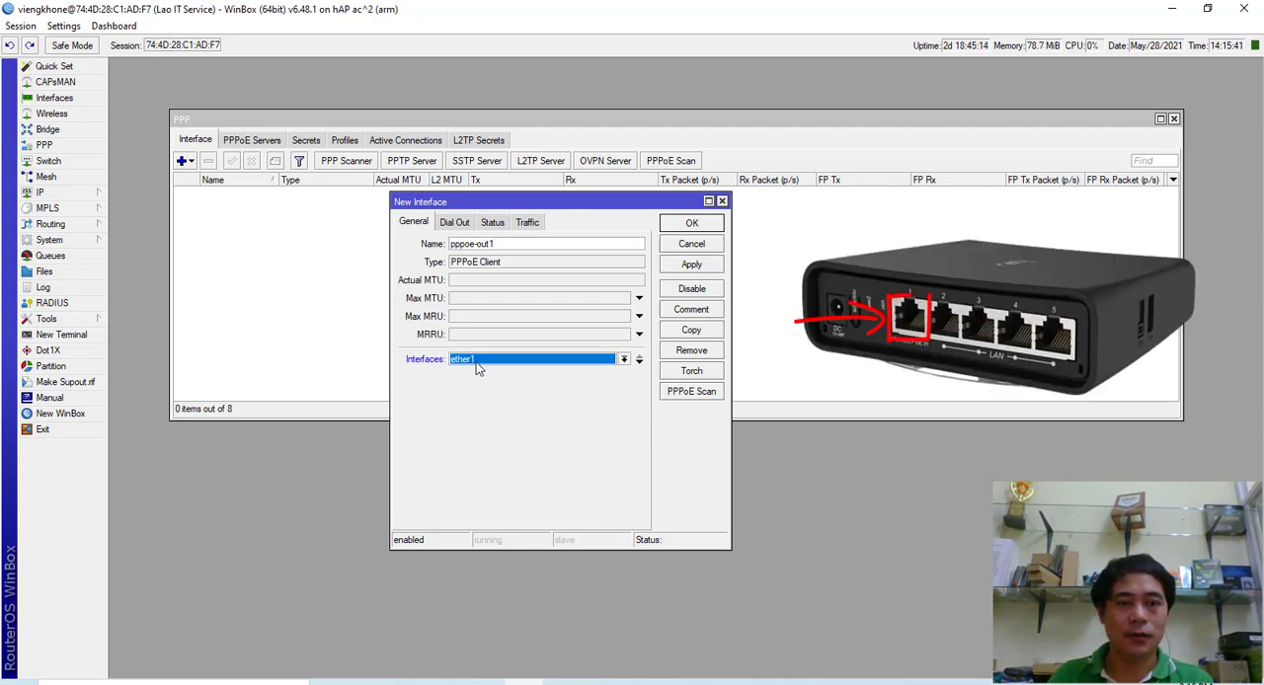
# - Copy the account name from the Key note file in Notepad into the PPPoE client's dial-out user field
pyautogui.click(459, 224)
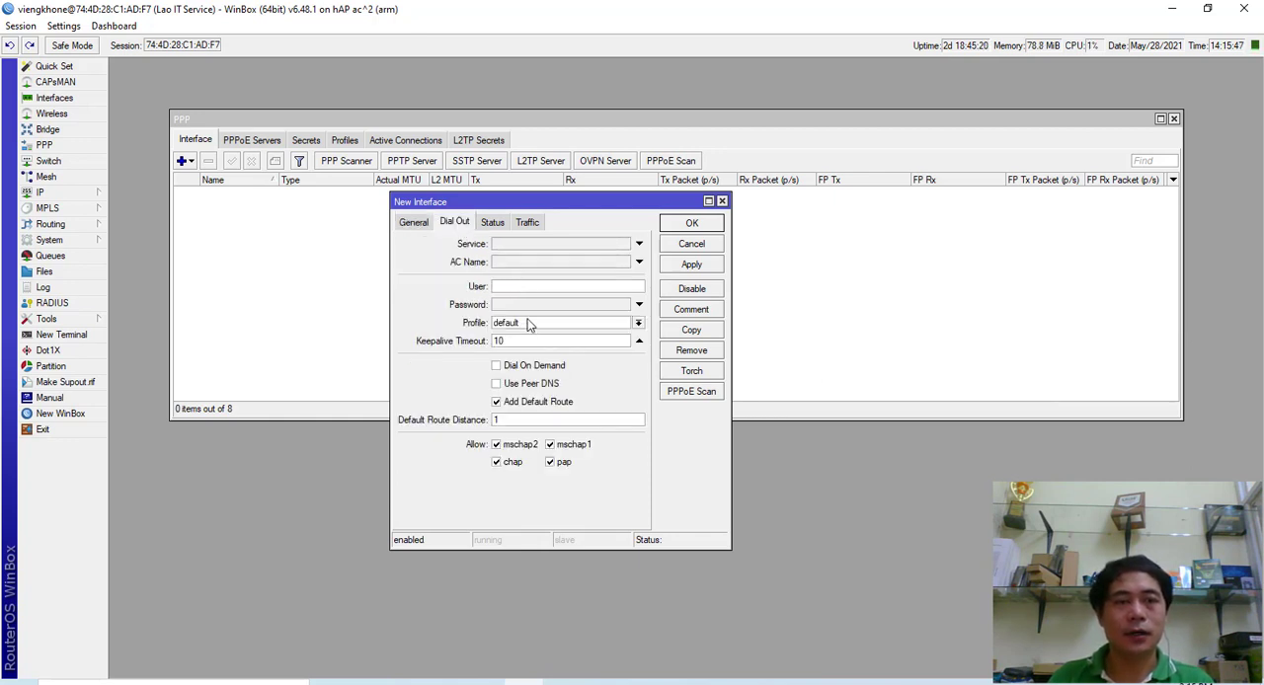
pyautogui.click(511, 302)
pyautogui.click(509, 286)
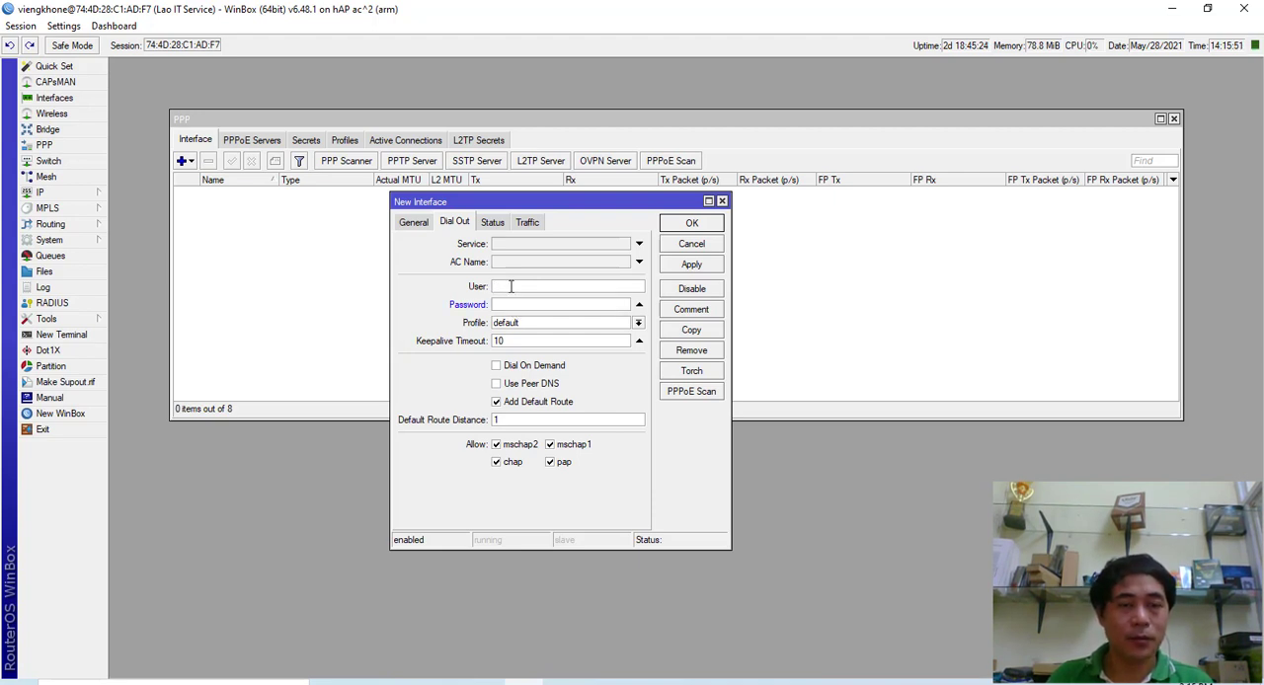
pyautogui.click(485, 684)
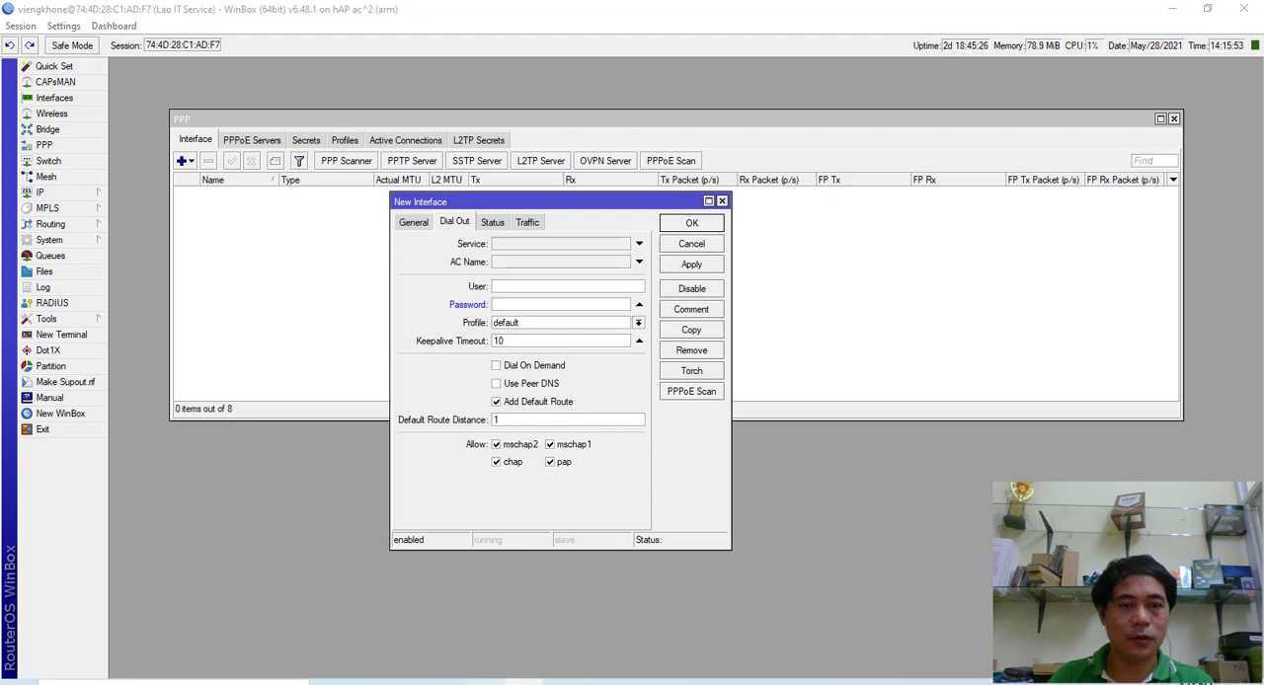
pyautogui.moveTo(582, 400); pyautogui.dragTo(446, 451)
pyautogui.rightClick(446, 449)
pyautogui.click(329, 260)
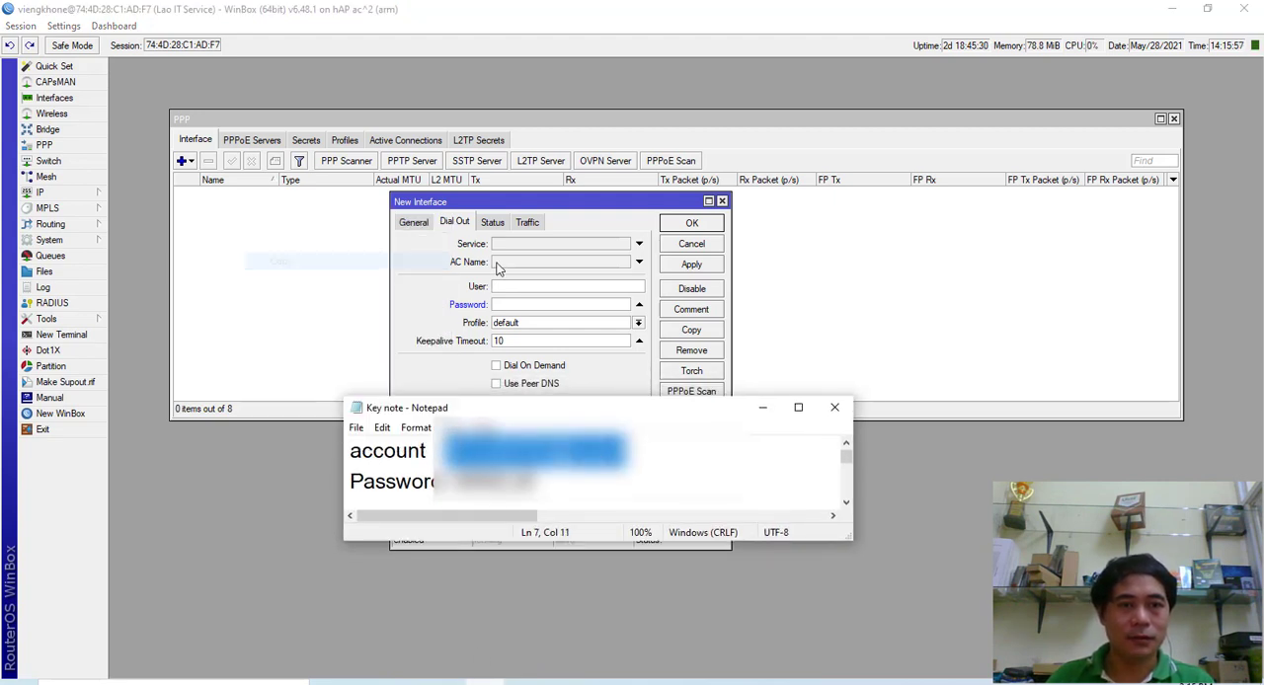
pyautogui.click(513, 287)
pyautogui.hotkey('ctrl', 'v')
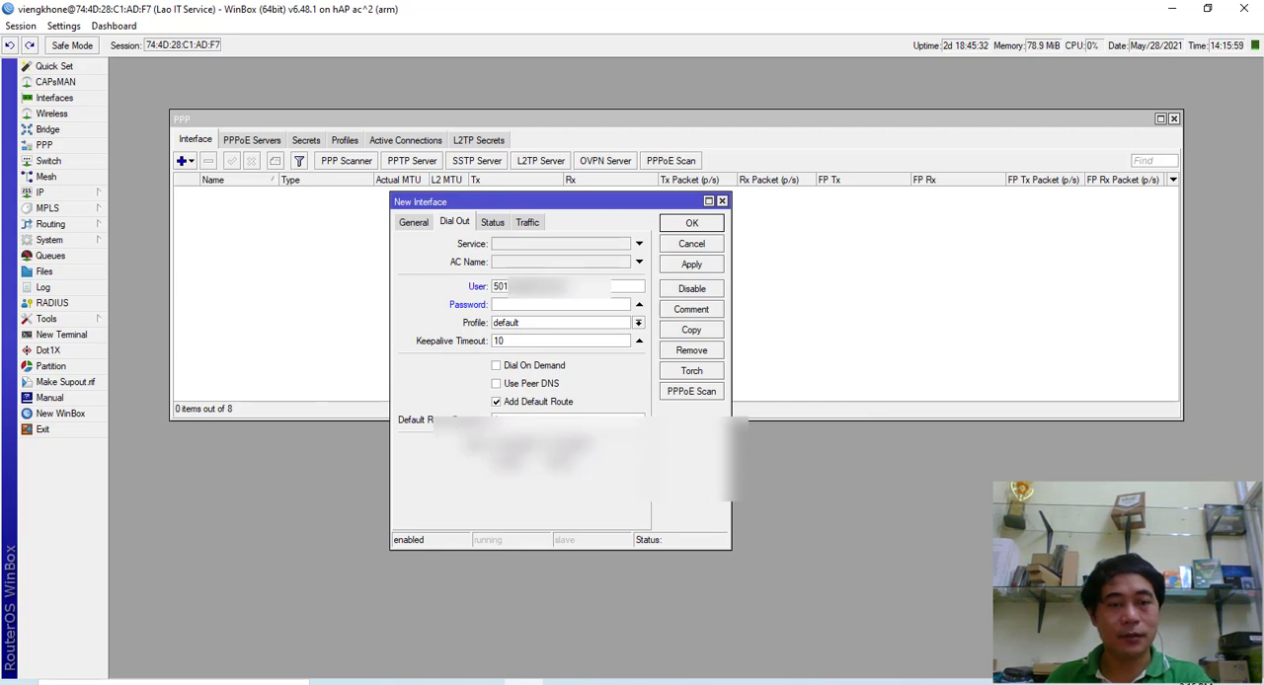
# - Copy the account password from the Key note file in Notepad into the PPPoE client's dial-out password field
pyautogui.click(485, 682)
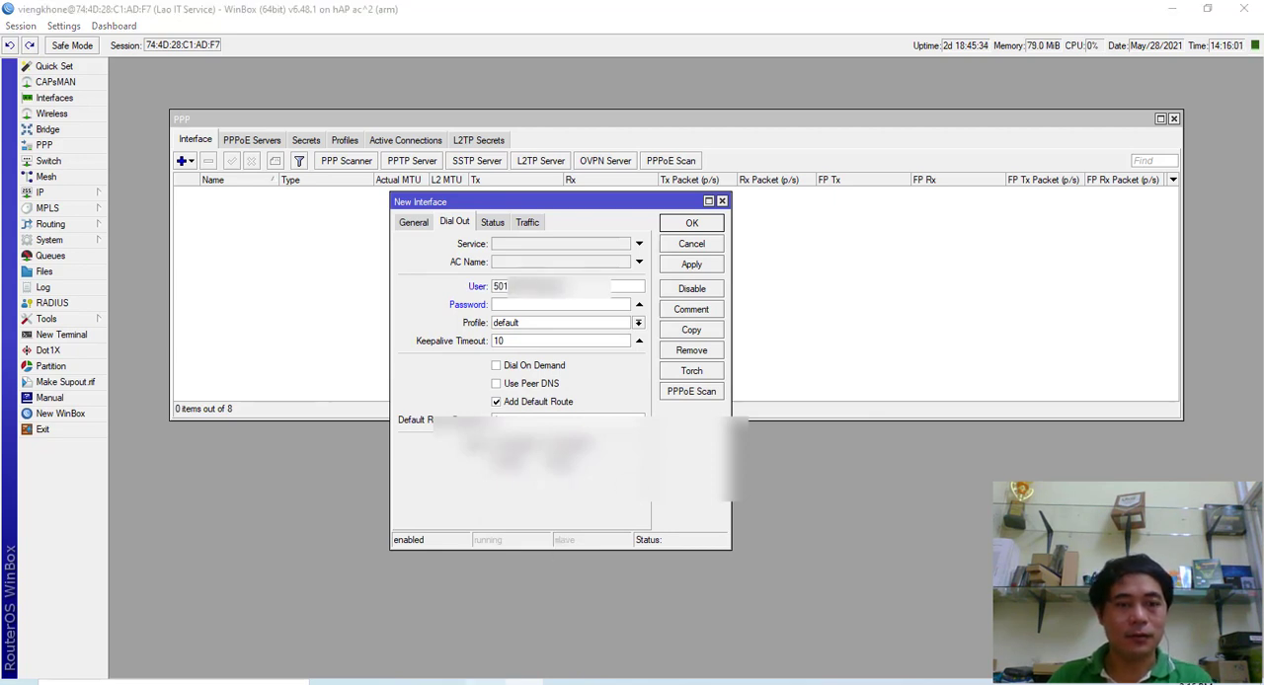
pyautogui.moveTo(535, 482); pyautogui.dragTo(451, 482)
pyautogui.click(451, 482)
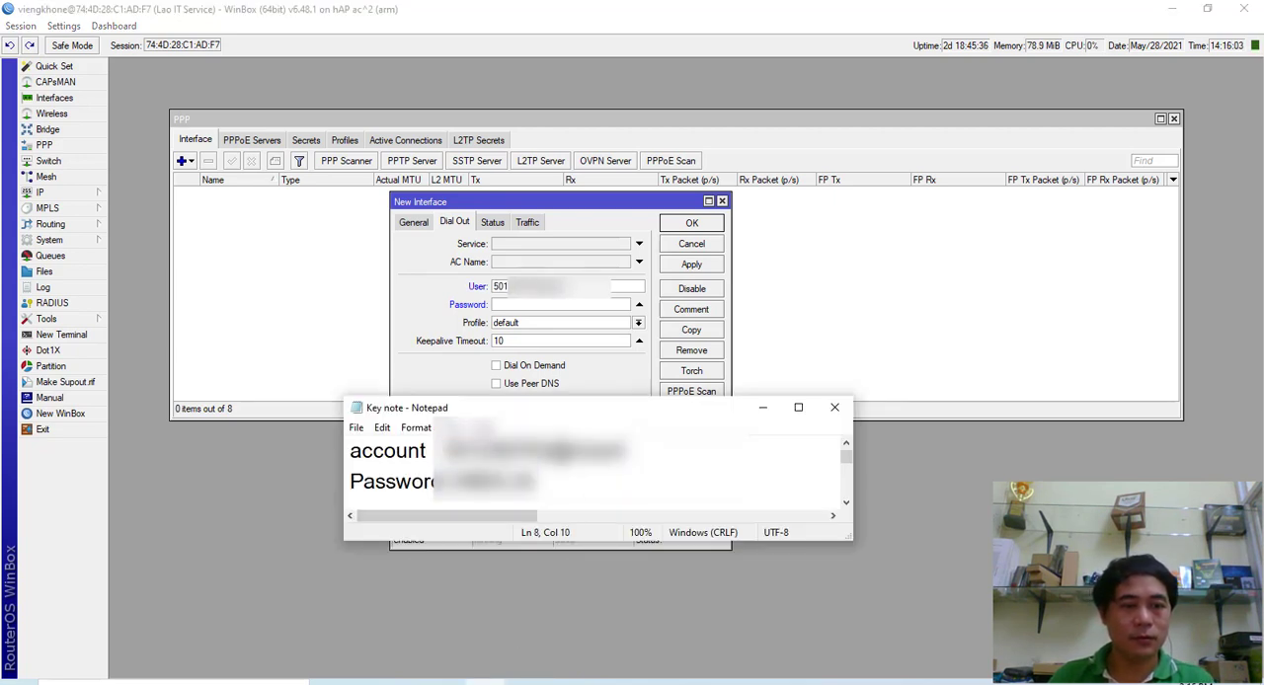
pyautogui.moveTo(537, 482); pyautogui.dragTo(459, 482)
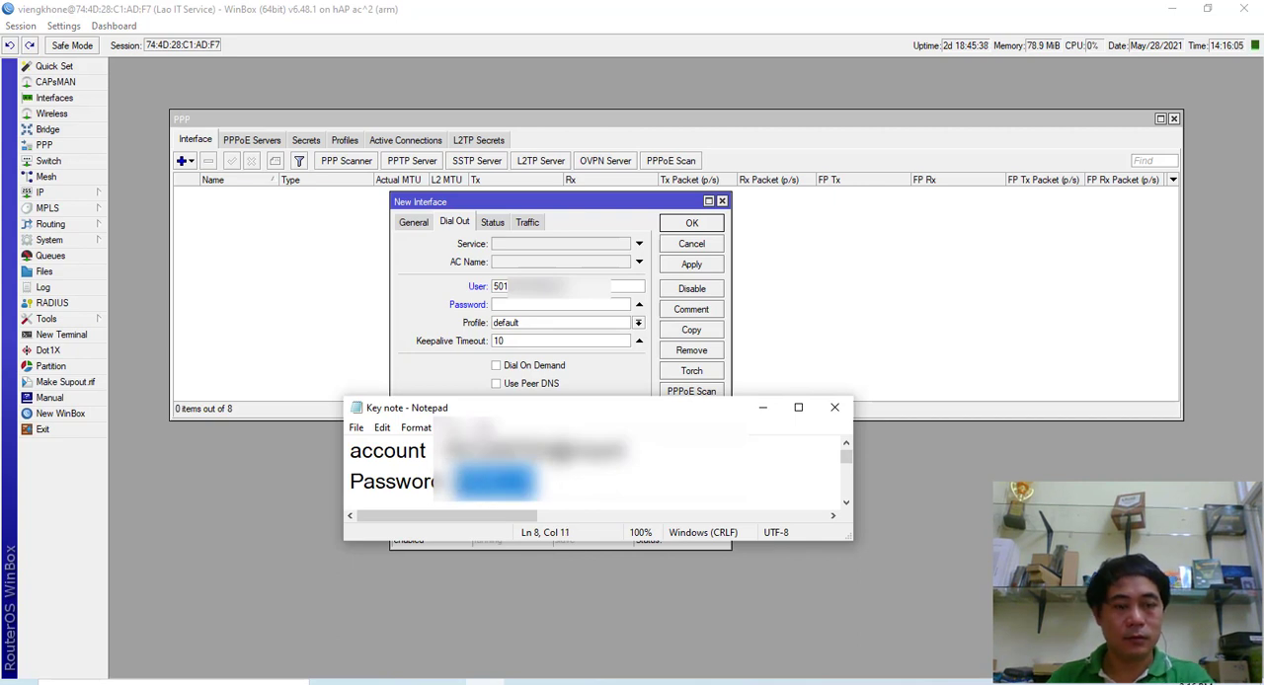
pyautogui.click(536, 305)
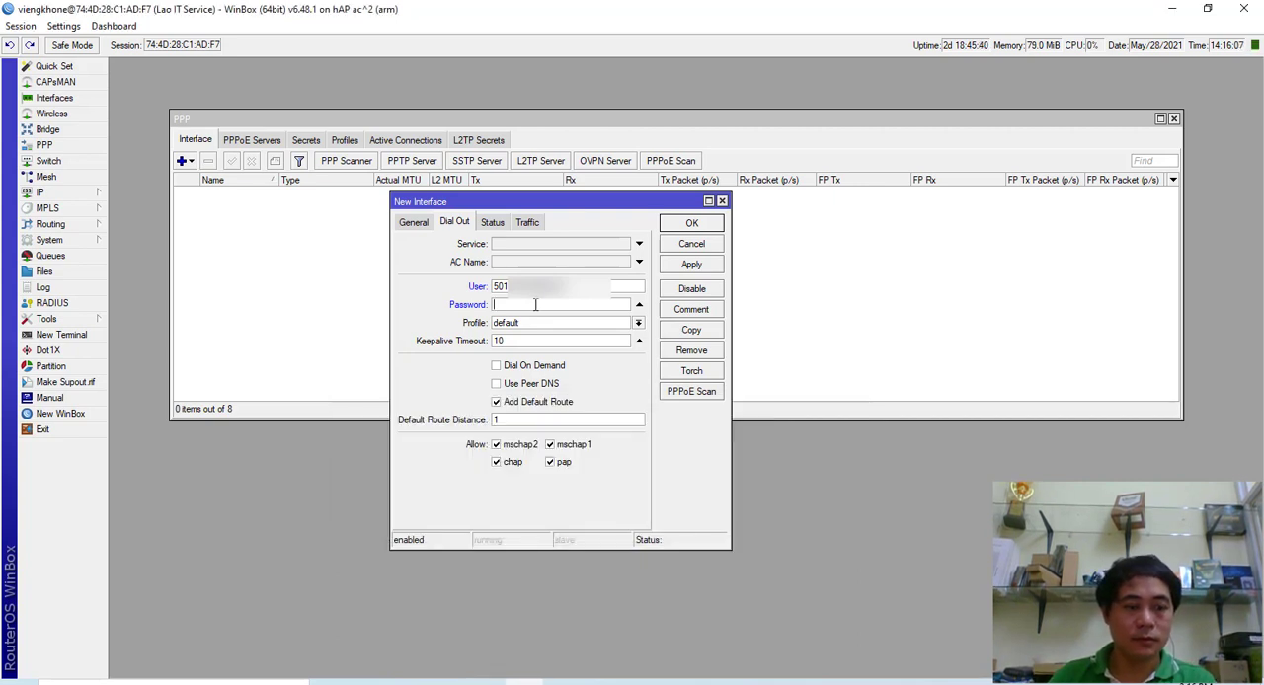
pyautogui.hotkey('ctrl', 'v')
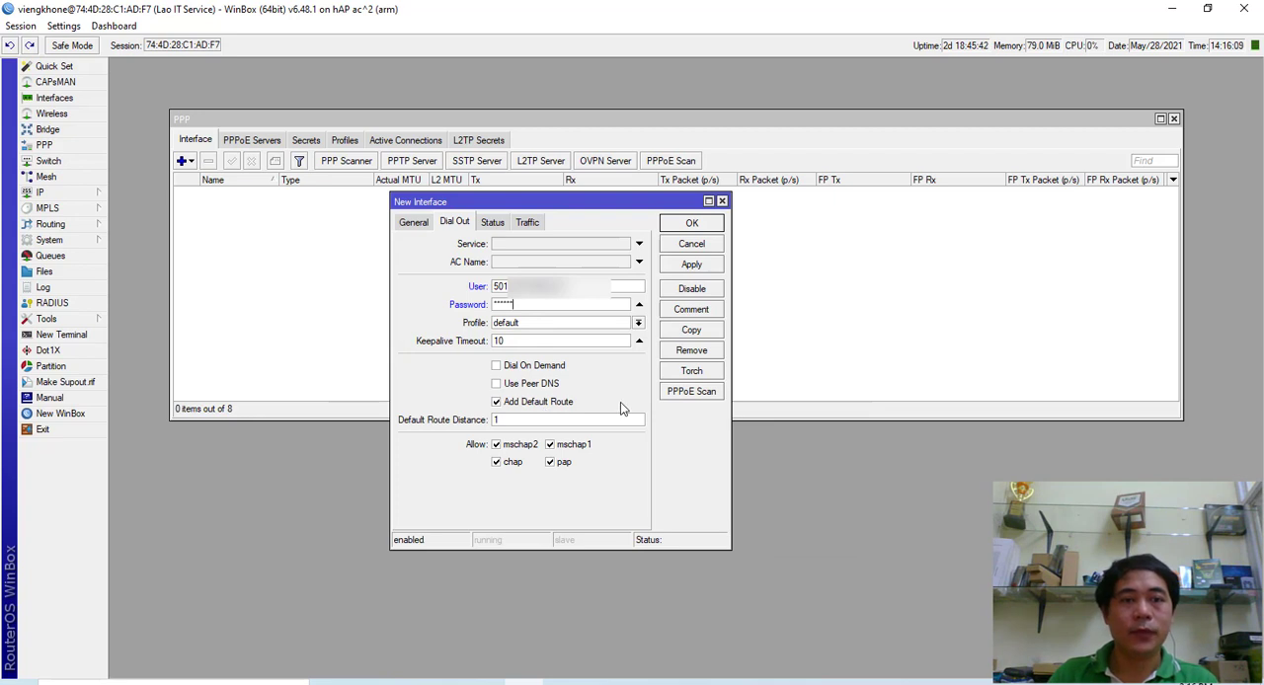
# - Enable Use Peer DNS for the dial-out connection, review the general settings and save the PPPoE client
pyautogui.click(533, 385)
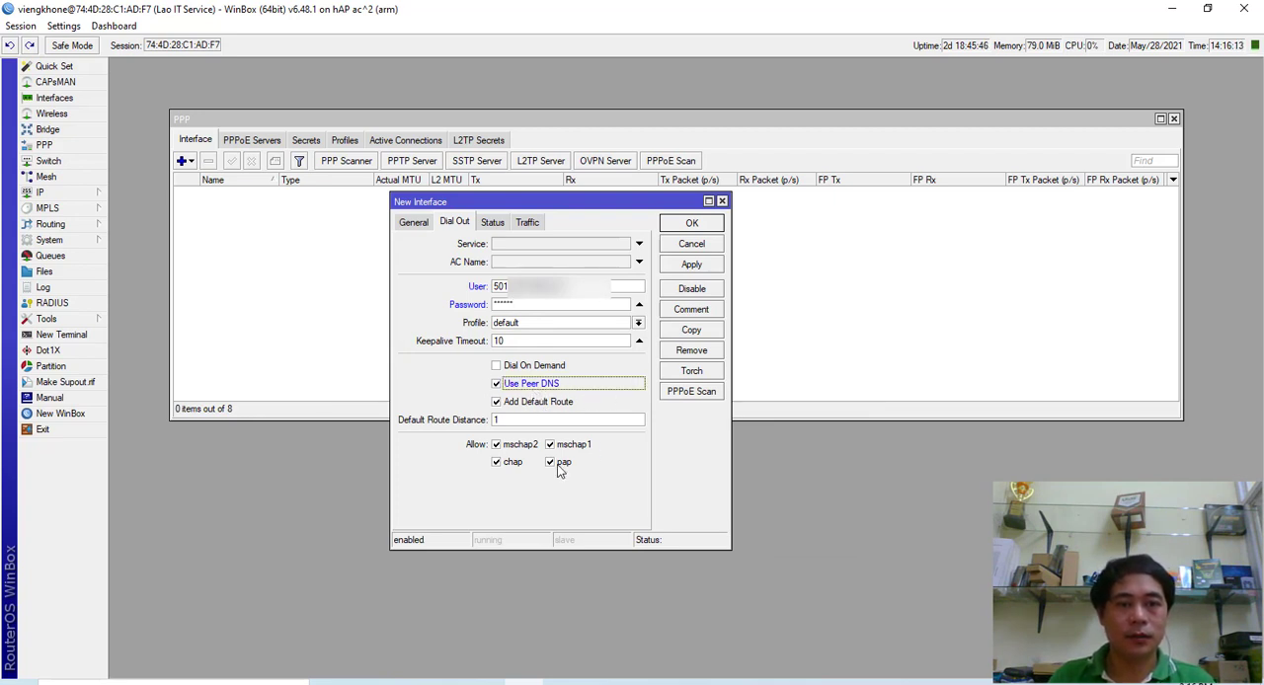
pyautogui.click(414, 223)
pyautogui.click(454, 226)
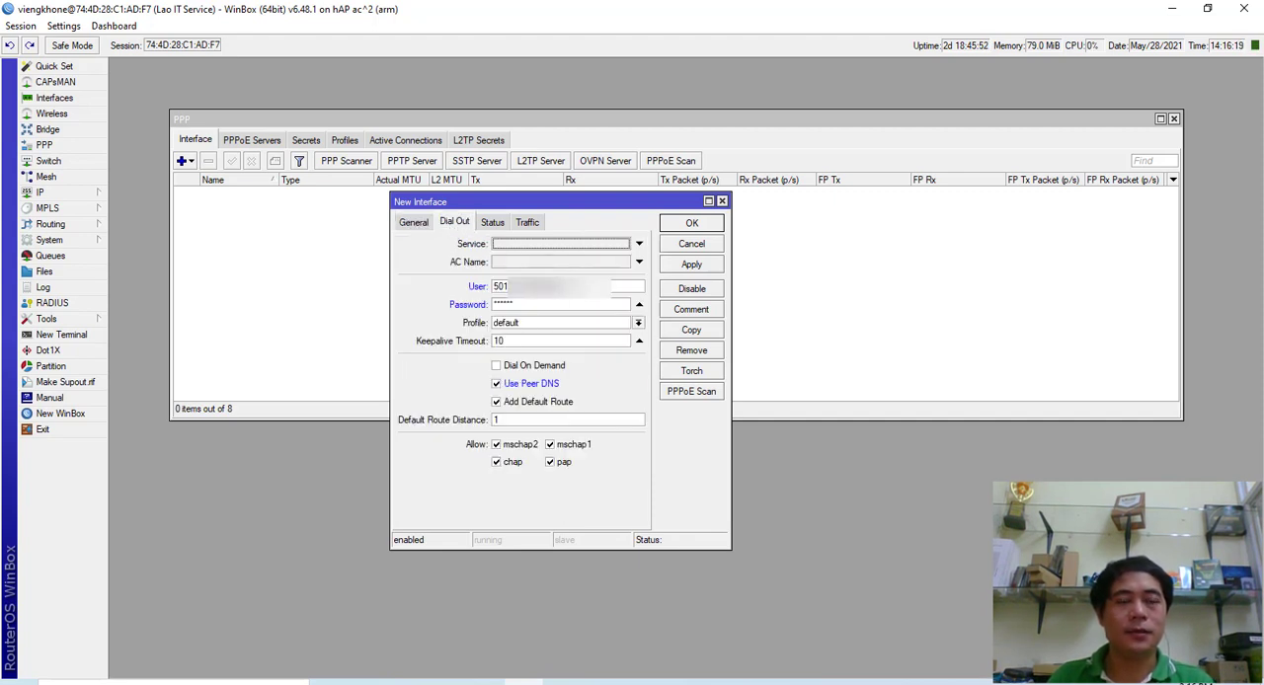
pyautogui.moveTo(577, 286); pyautogui.dragTo(464, 286)
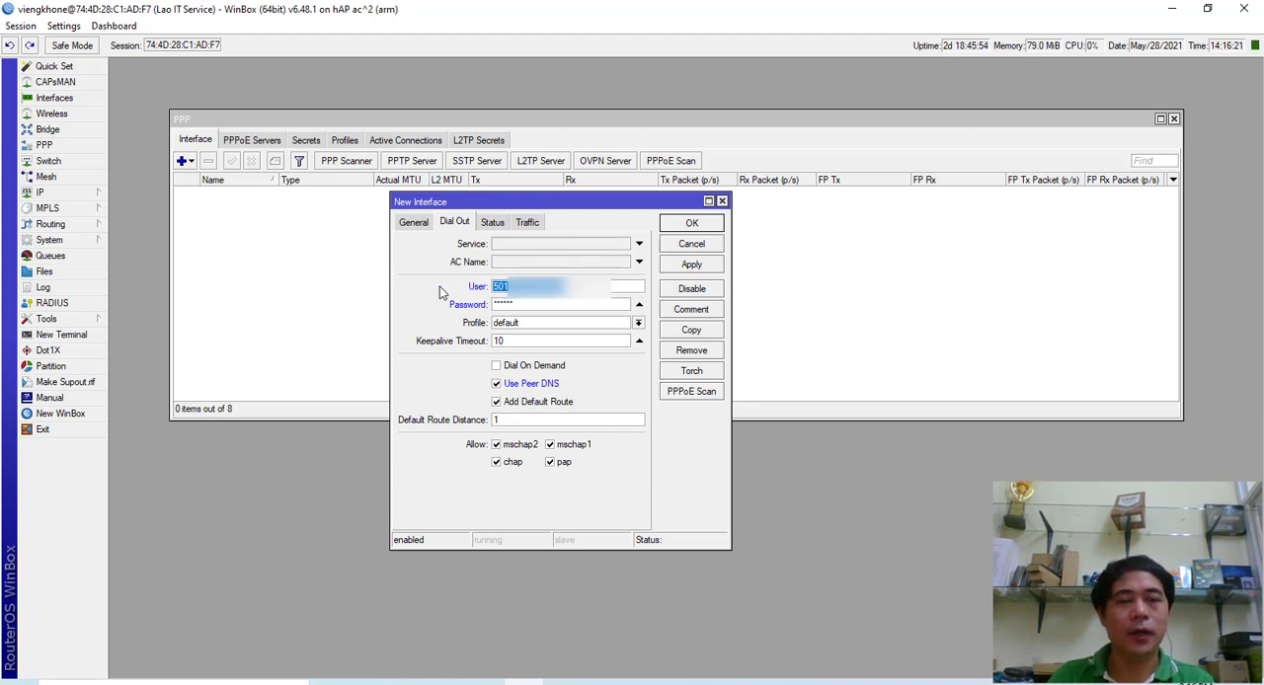
pyautogui.click(529, 305)
pyautogui.moveTo(529, 306); pyautogui.dragTo(489, 305)
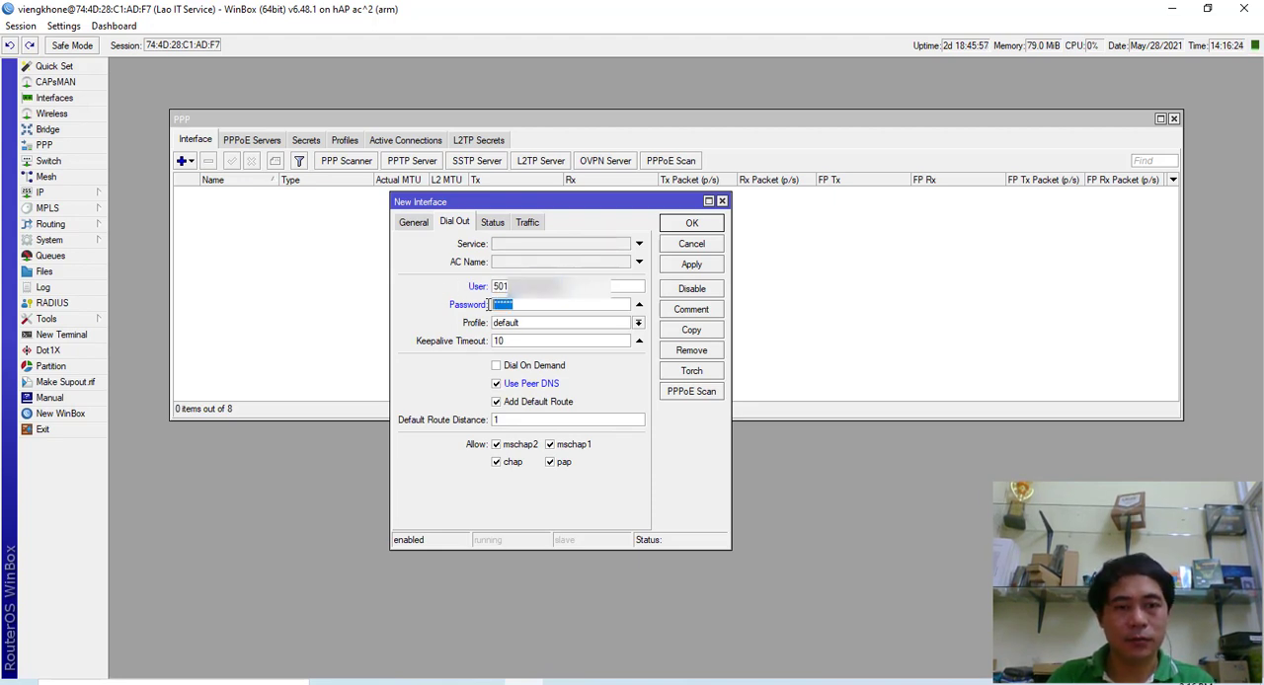
pyautogui.click(416, 225)
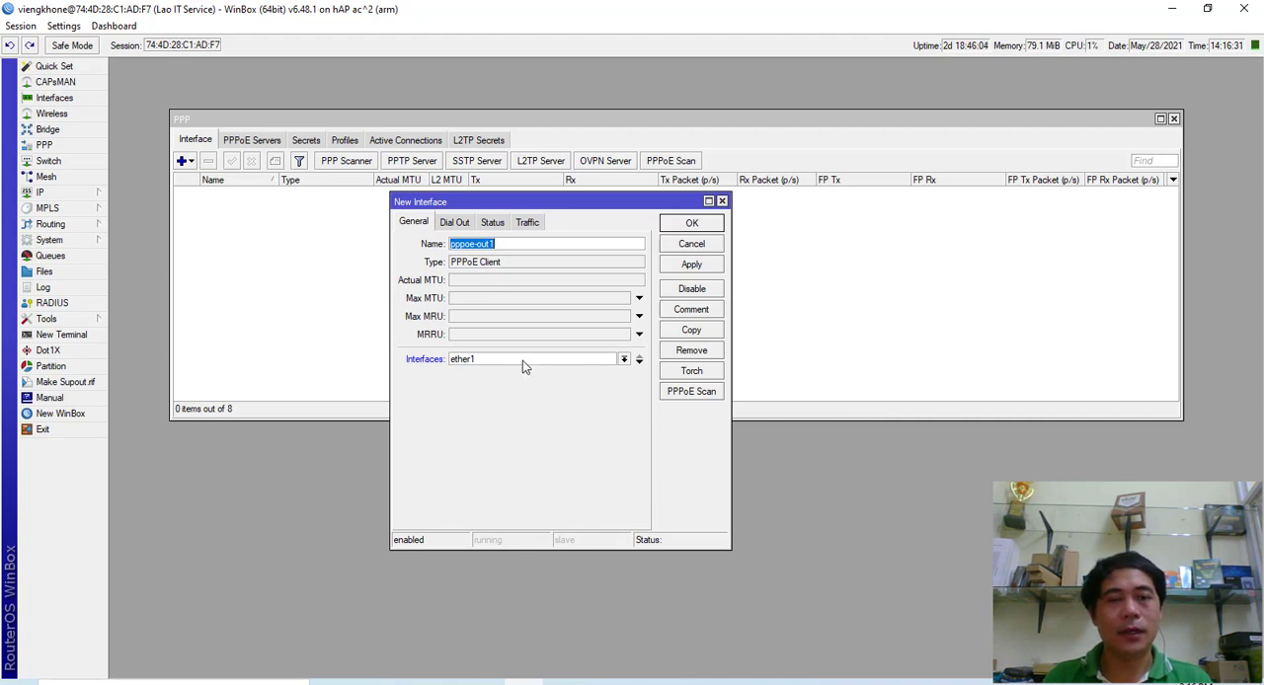
pyautogui.click(692, 264)
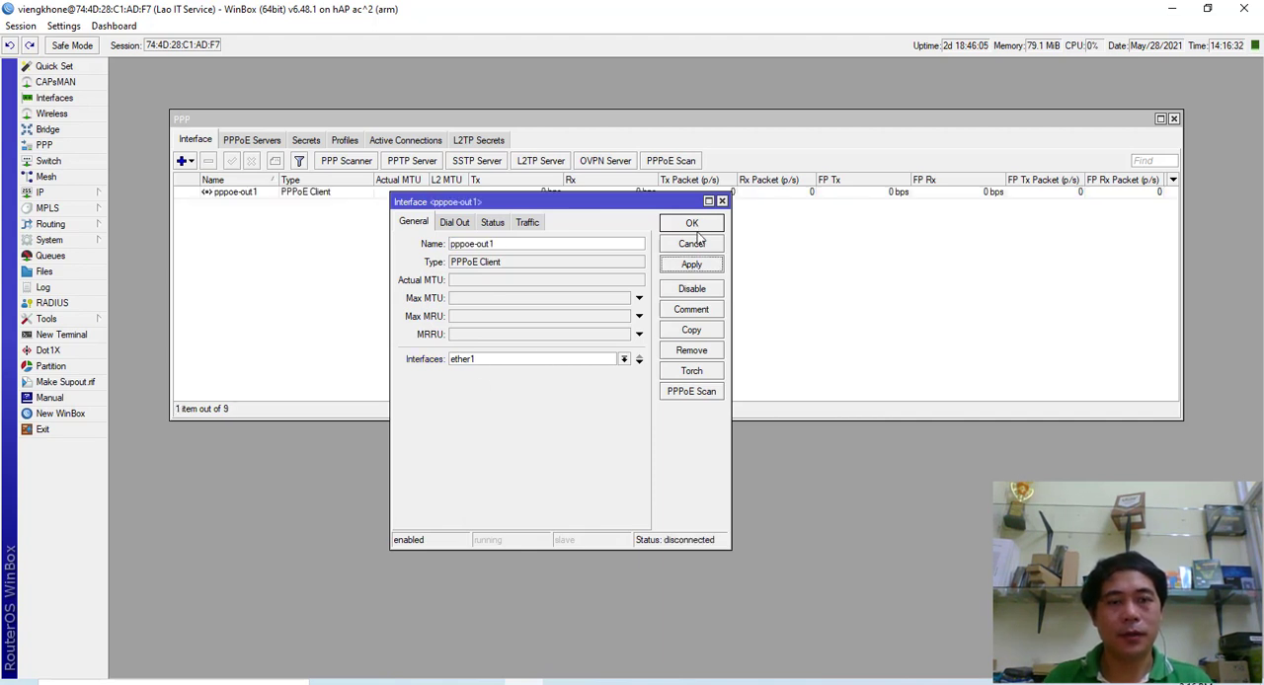
pyautogui.click(691, 224)
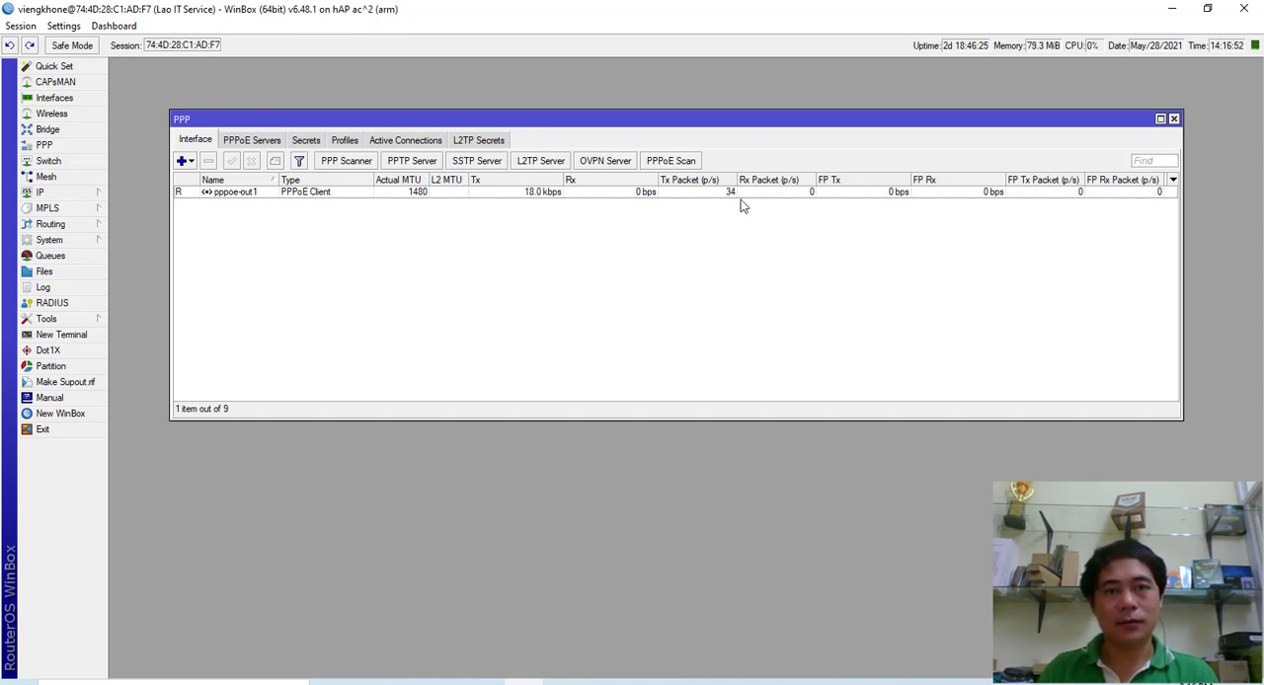
# - Test the internet connection with a ping to 8.8.8.8 in a new terminal, stop it and close the terminal
pyautogui.click(608, 195)
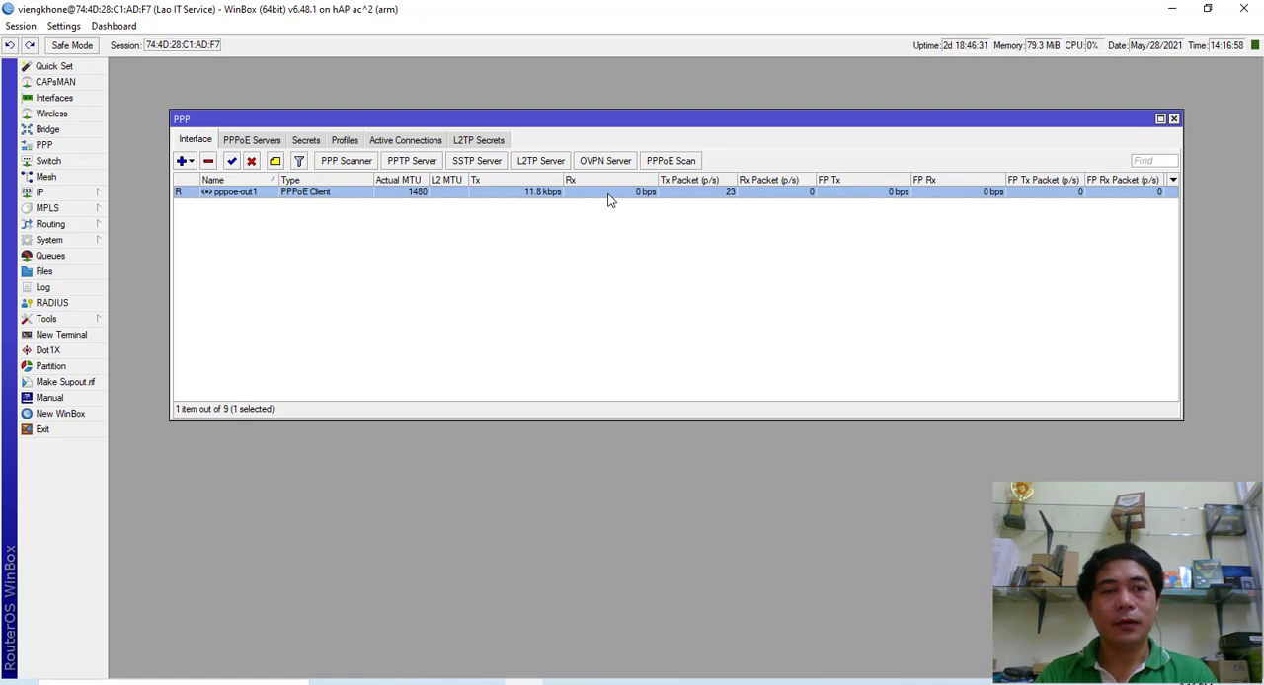
pyautogui.click(85, 338)
pyautogui.moveTo(487, 162); pyautogui.dragTo(510, 294)
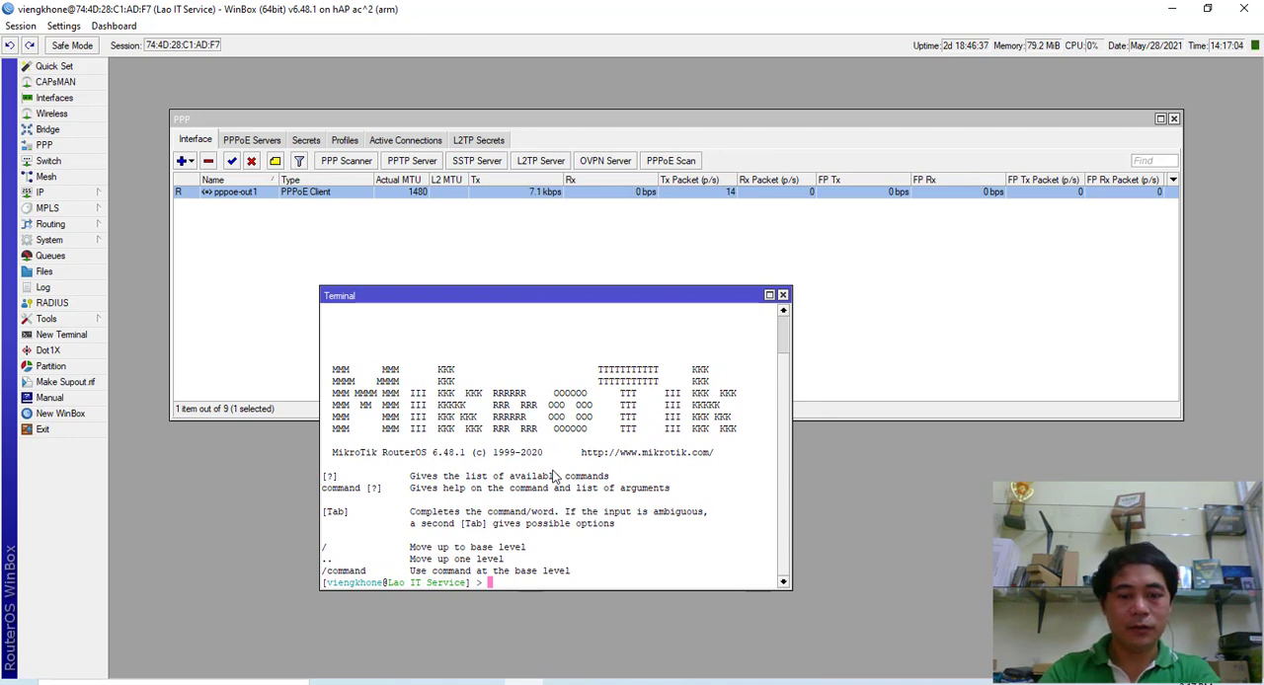
pyautogui.write('ping ')
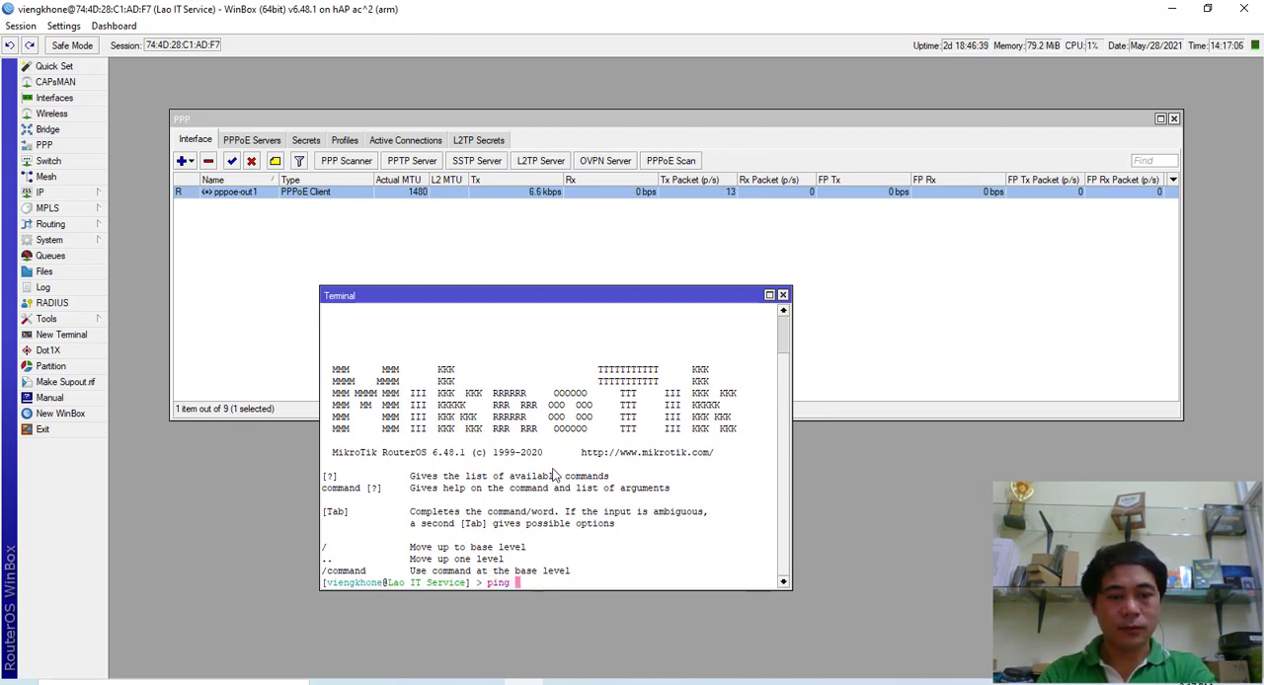
pyautogui.write('8.8.8.8')
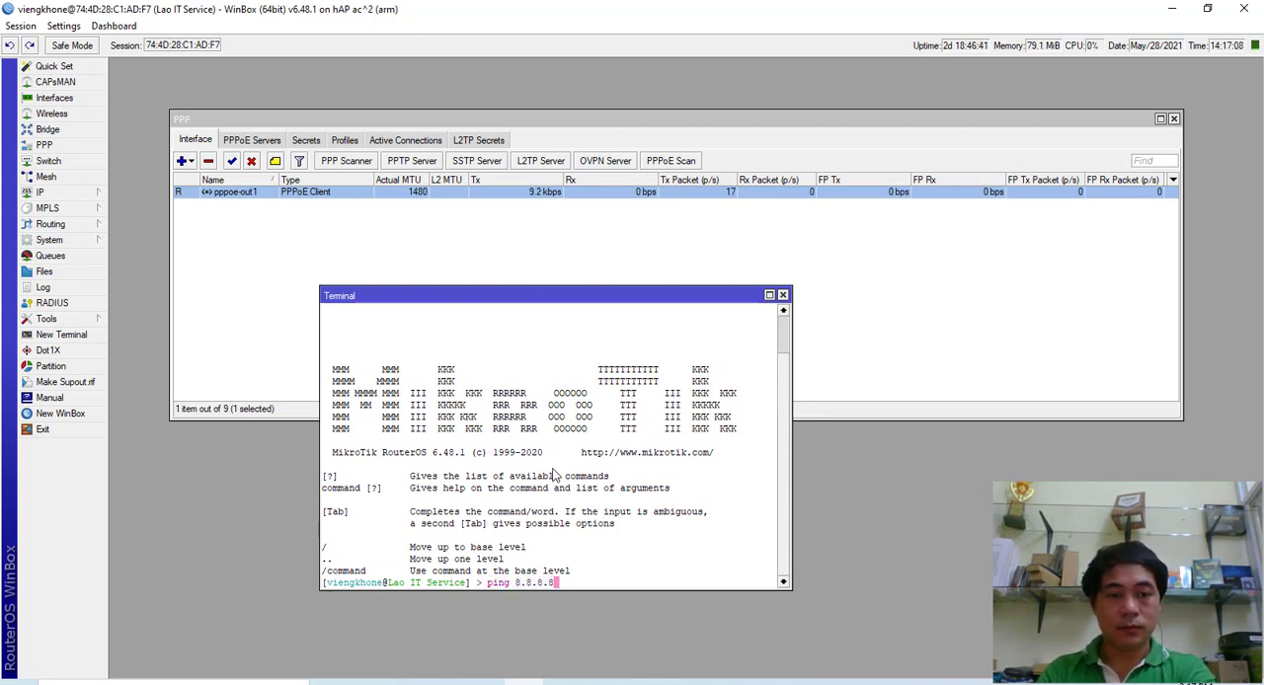
pyautogui.press('Return')
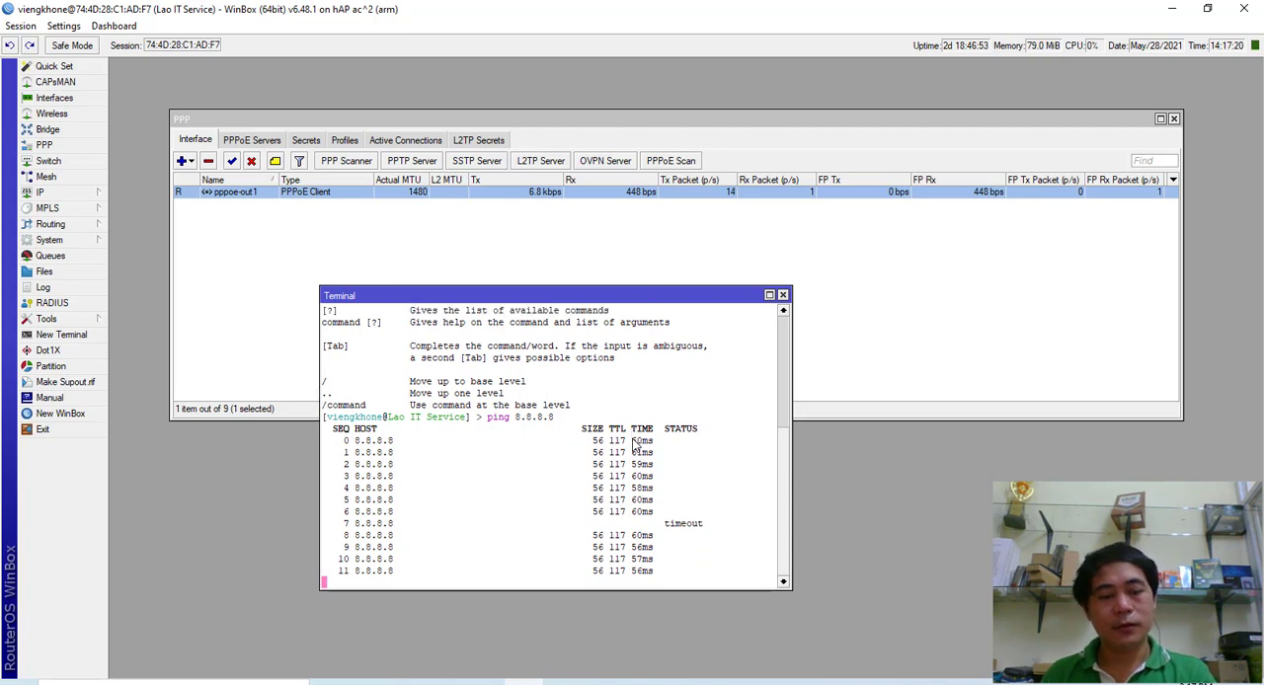
pyautogui.hotkey('ctrl', 'c')
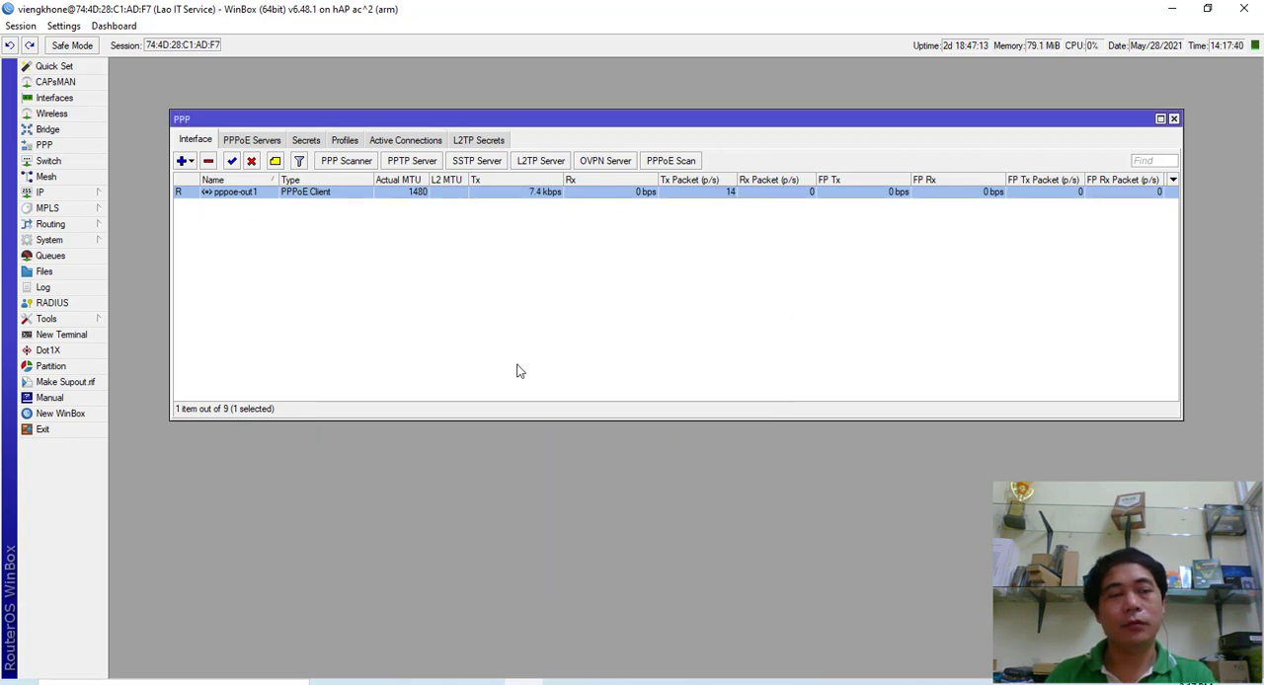
pyautogui.moveTo(296, 118); pyautogui.dragTo(297, 113)
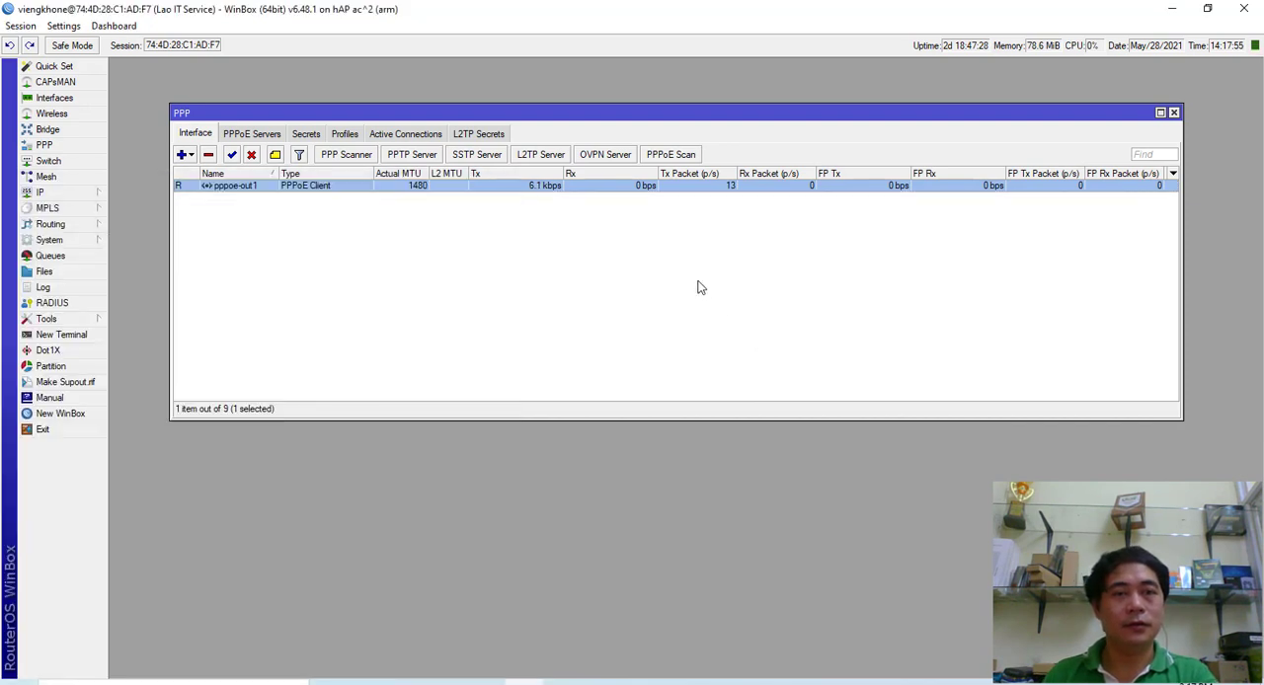
pyautogui.click(698, 287)
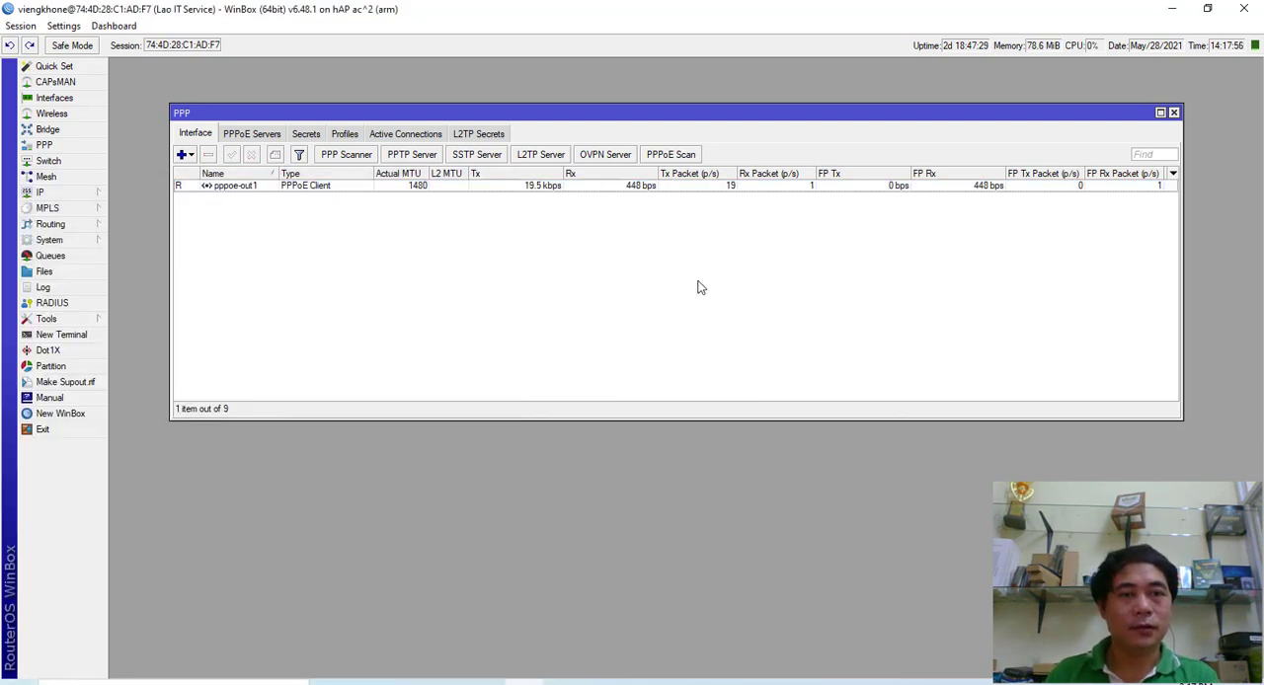
# - Switch to the Edge browser and test internet access by reloading Google and searching for "laos"
pyautogui.click(452, 682)
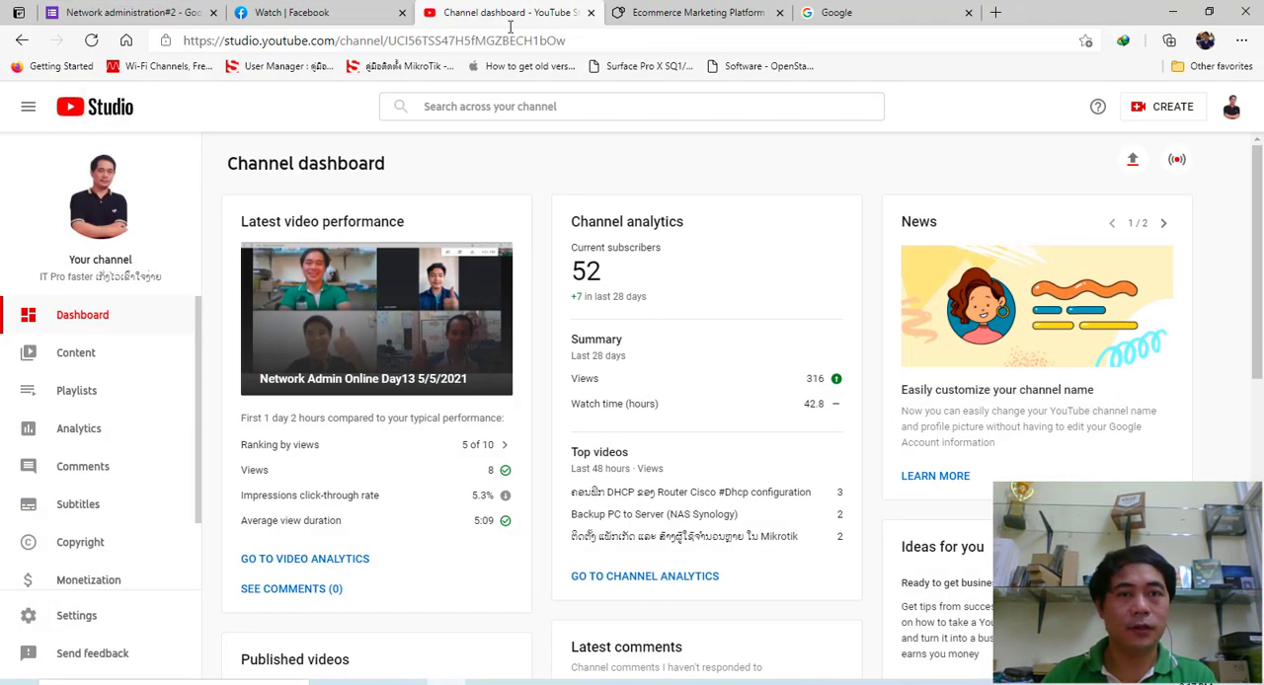
pyautogui.click(914, 14)
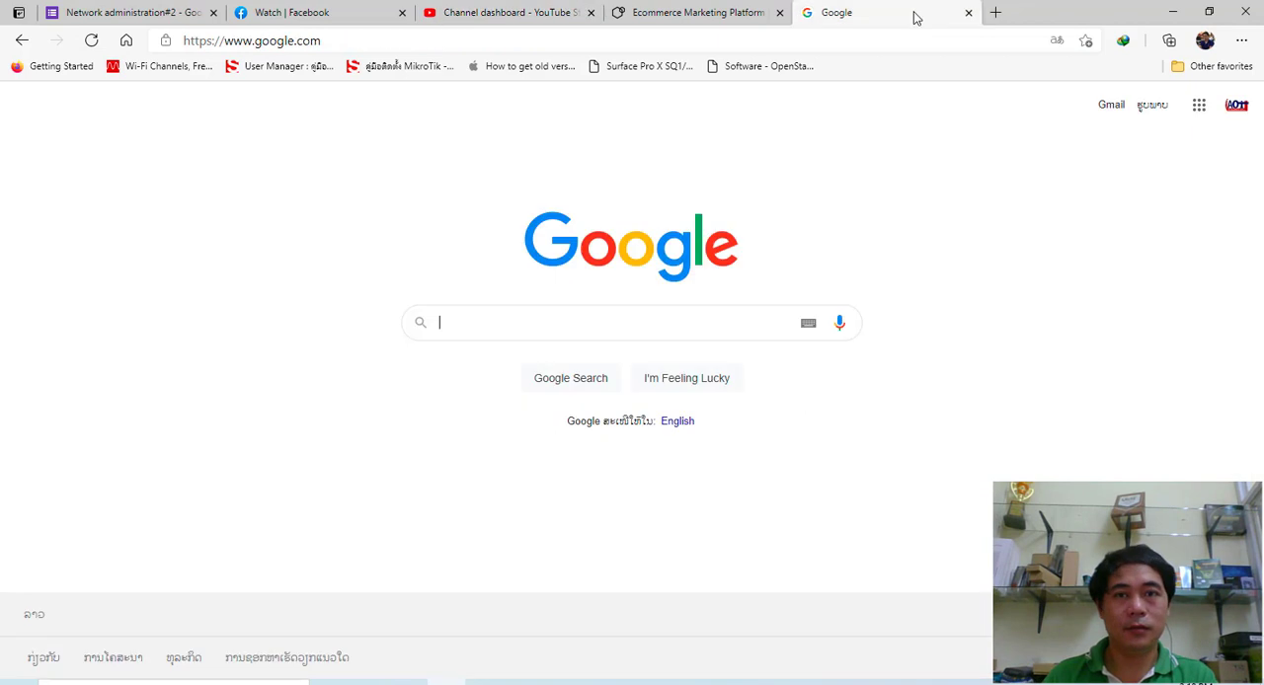
pyautogui.click(91, 41)
pyautogui.click(487, 314)
pyautogui.write('laos')
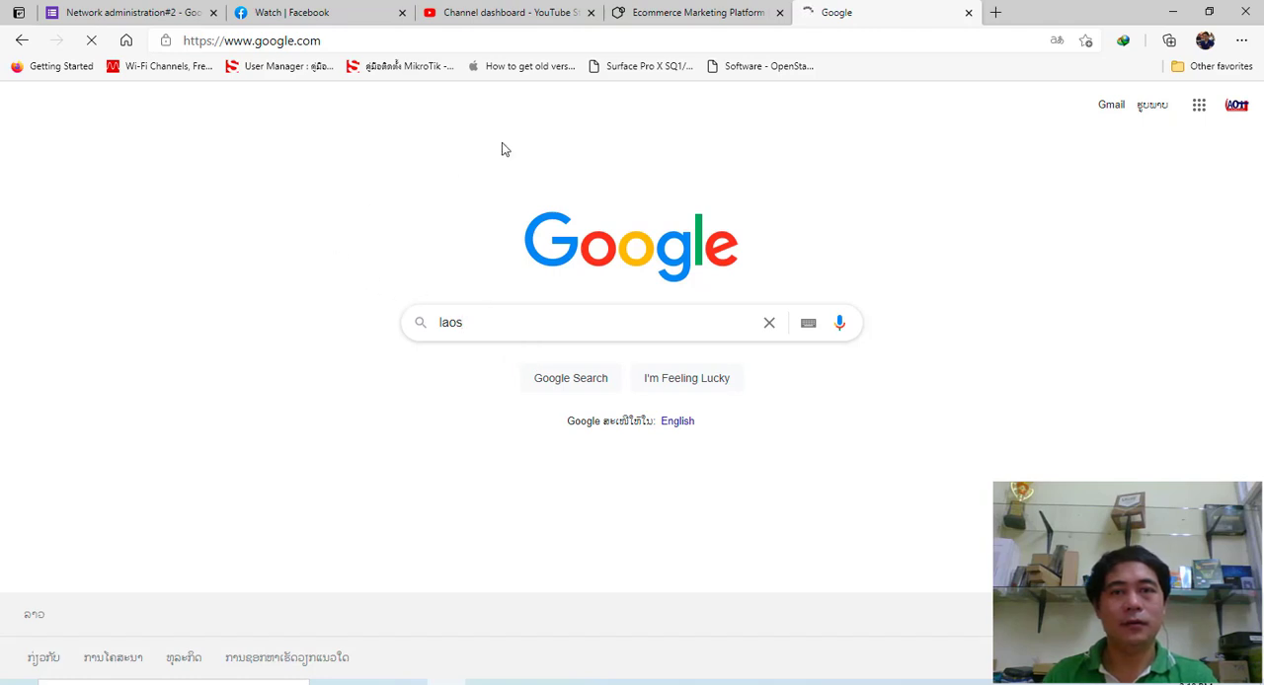
pyautogui.click(995, 14)
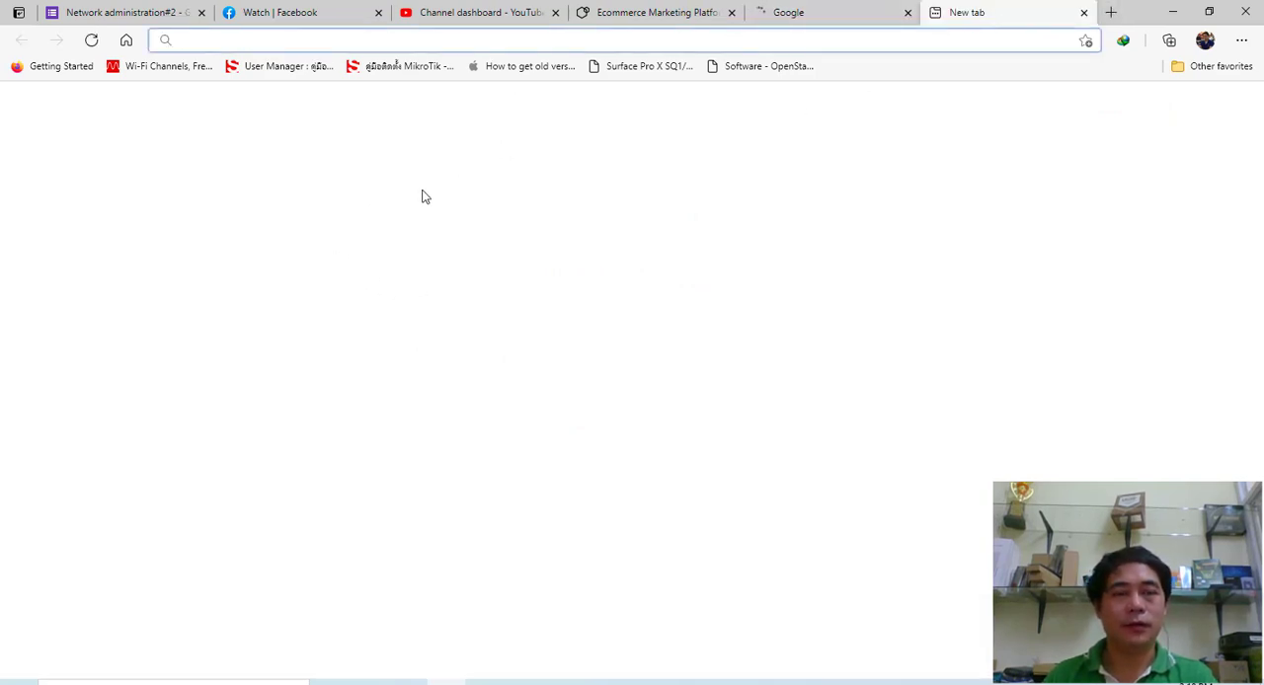
pyautogui.click(845, 14)
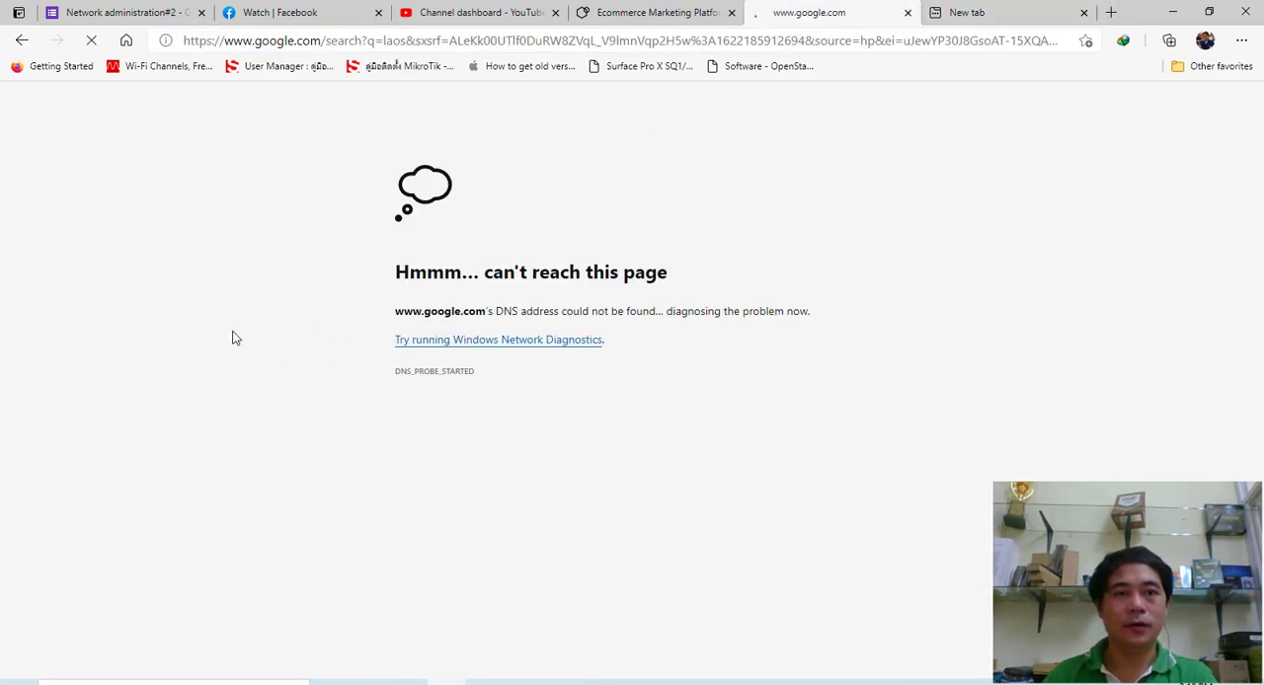
# - Return to WinBox and bring up the router's IP firewall NAT rules
pyautogui.click(553, 678)
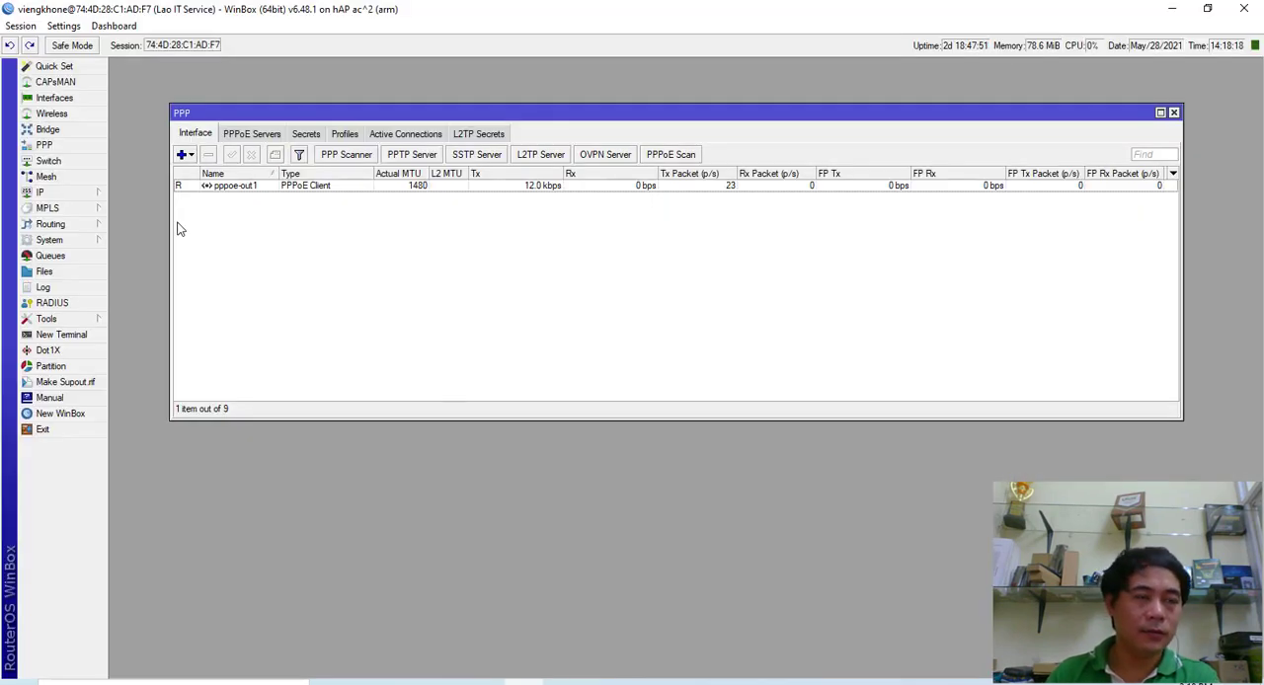
pyautogui.click(74, 198)
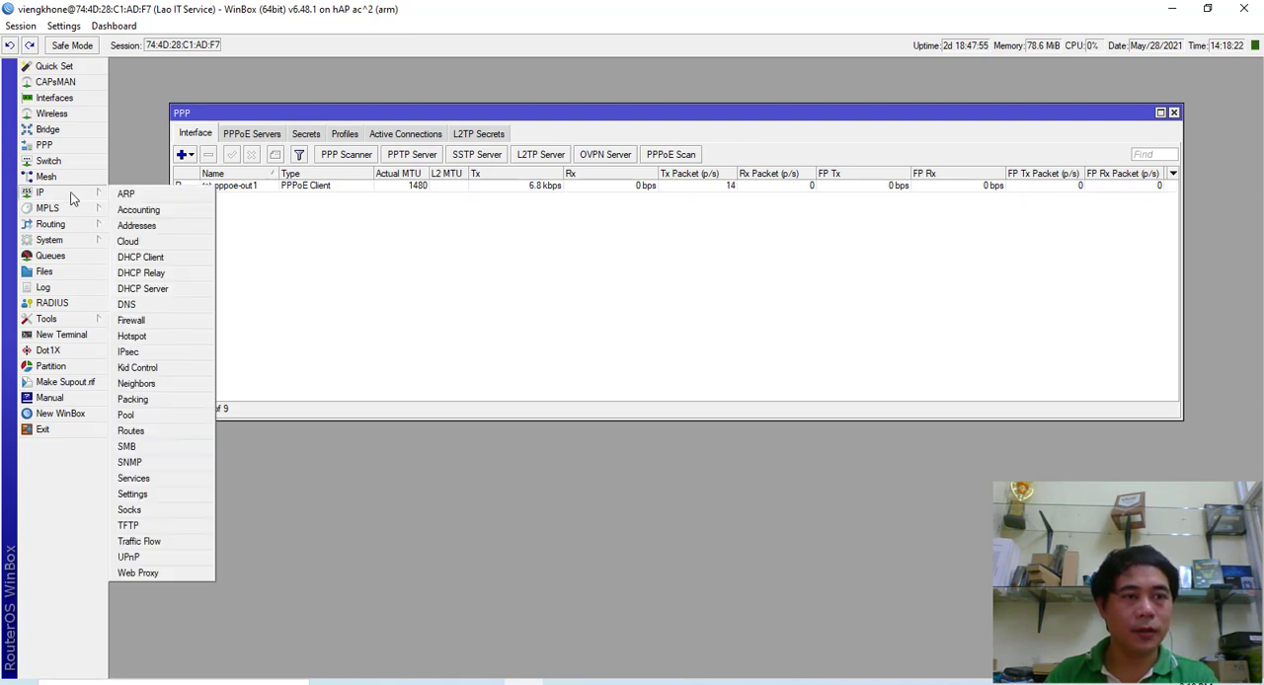
pyautogui.click(148, 322)
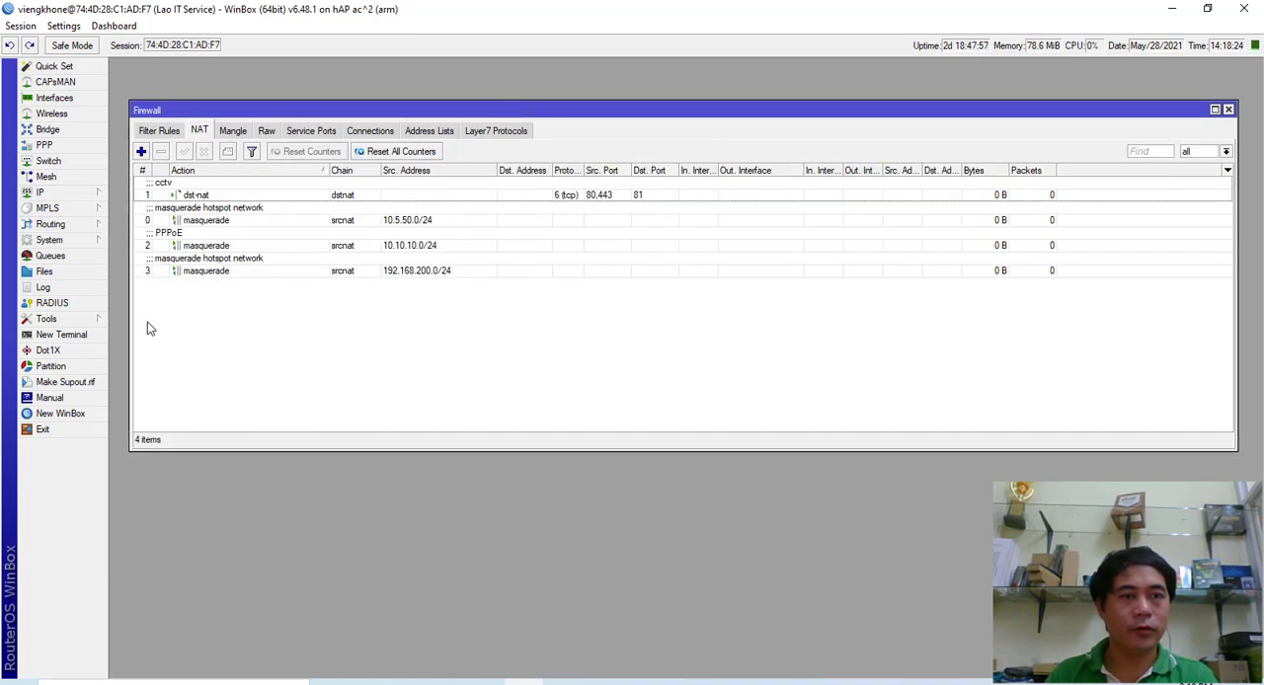
pyautogui.moveTo(286, 110); pyautogui.dragTo(300, 112)
pyautogui.click(171, 137)
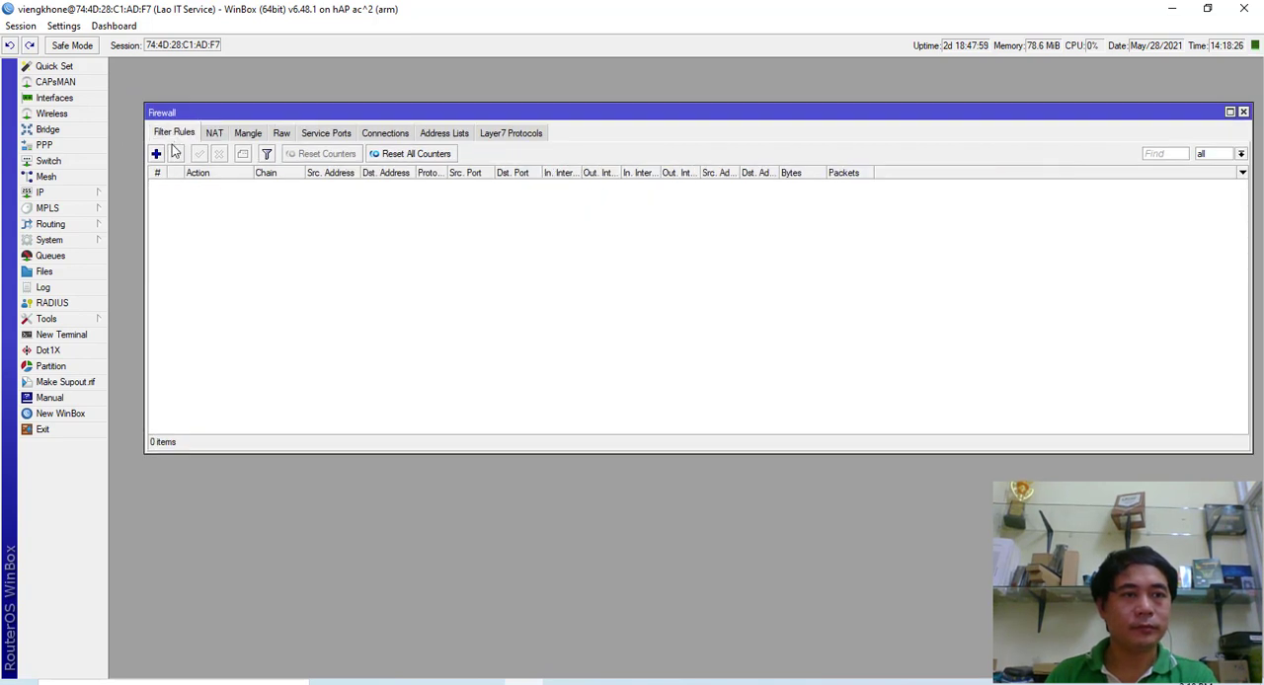
pyautogui.click(214, 134)
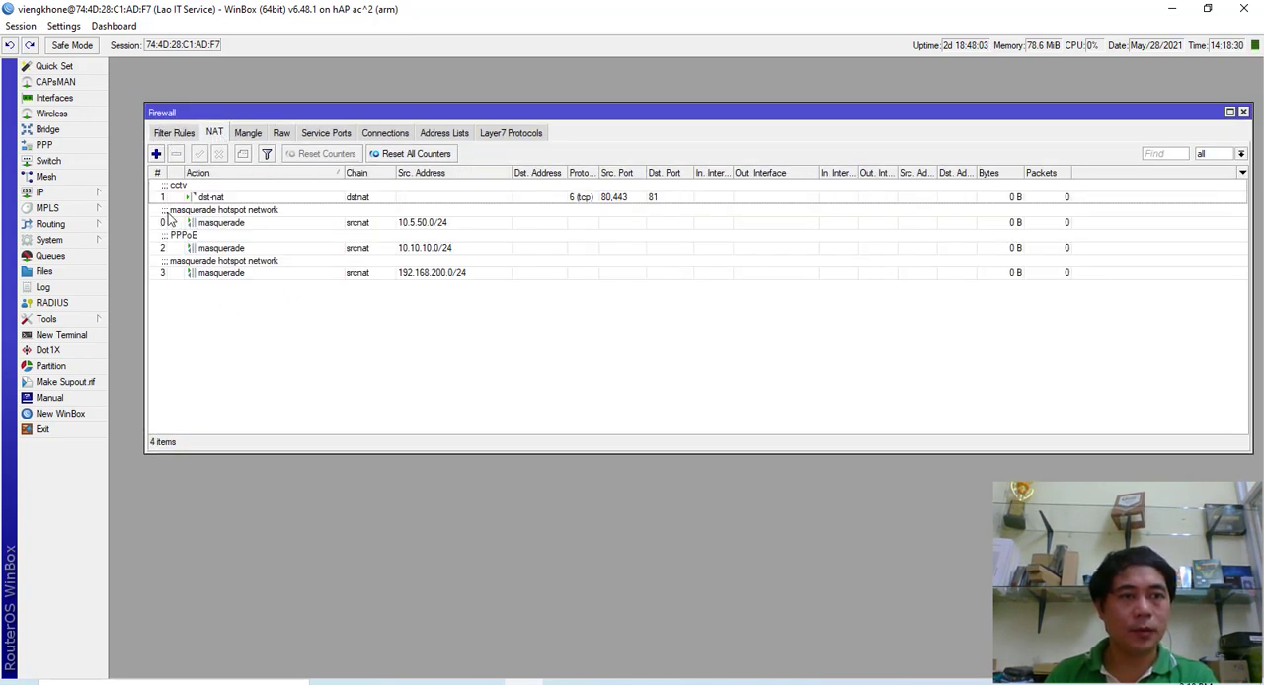
# - Start a new NAT rule in the srcnat chain with pppoe-out1 as the outgoing interface
pyautogui.click(156, 155)
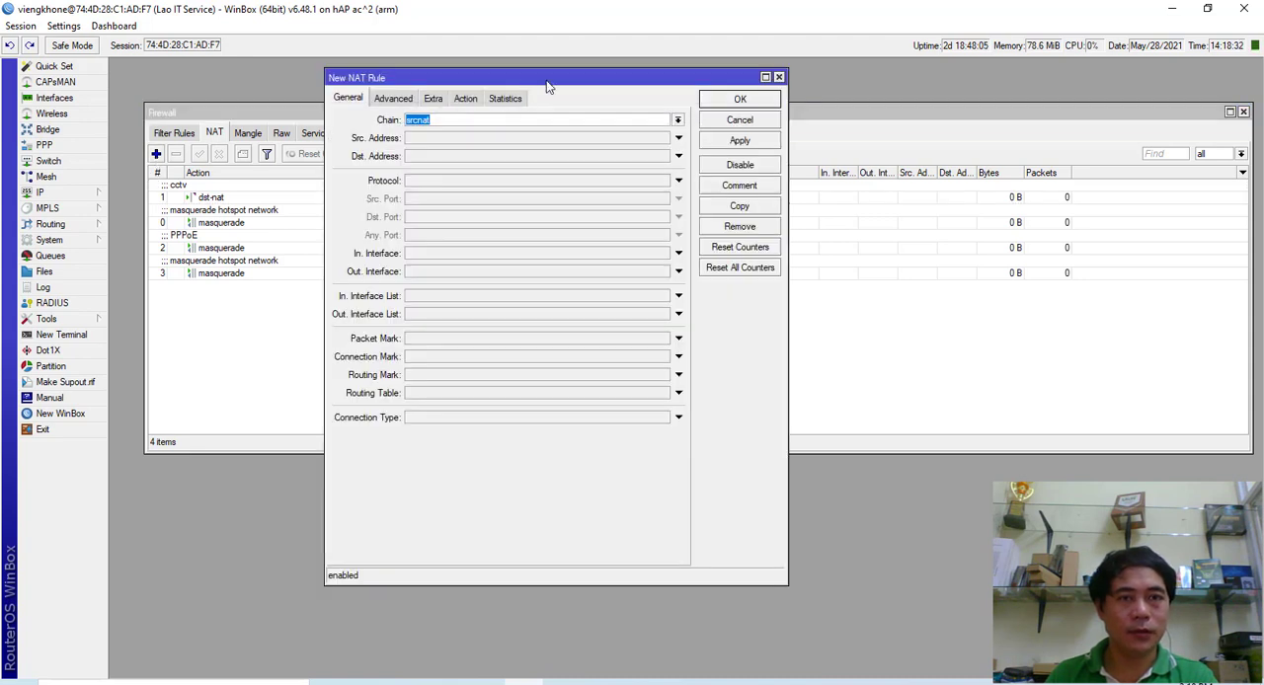
pyautogui.moveTo(545, 83); pyautogui.dragTo(513, 73)
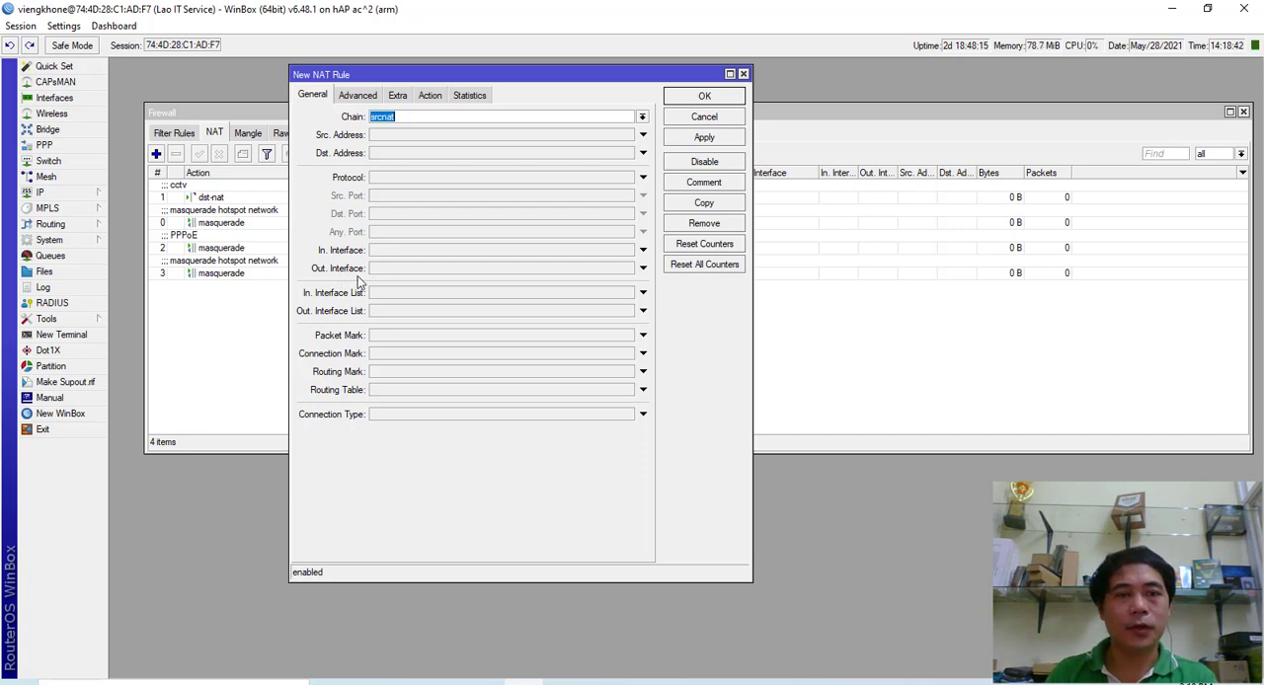
pyautogui.moveTo(479, 79); pyautogui.dragTo(435, 53)
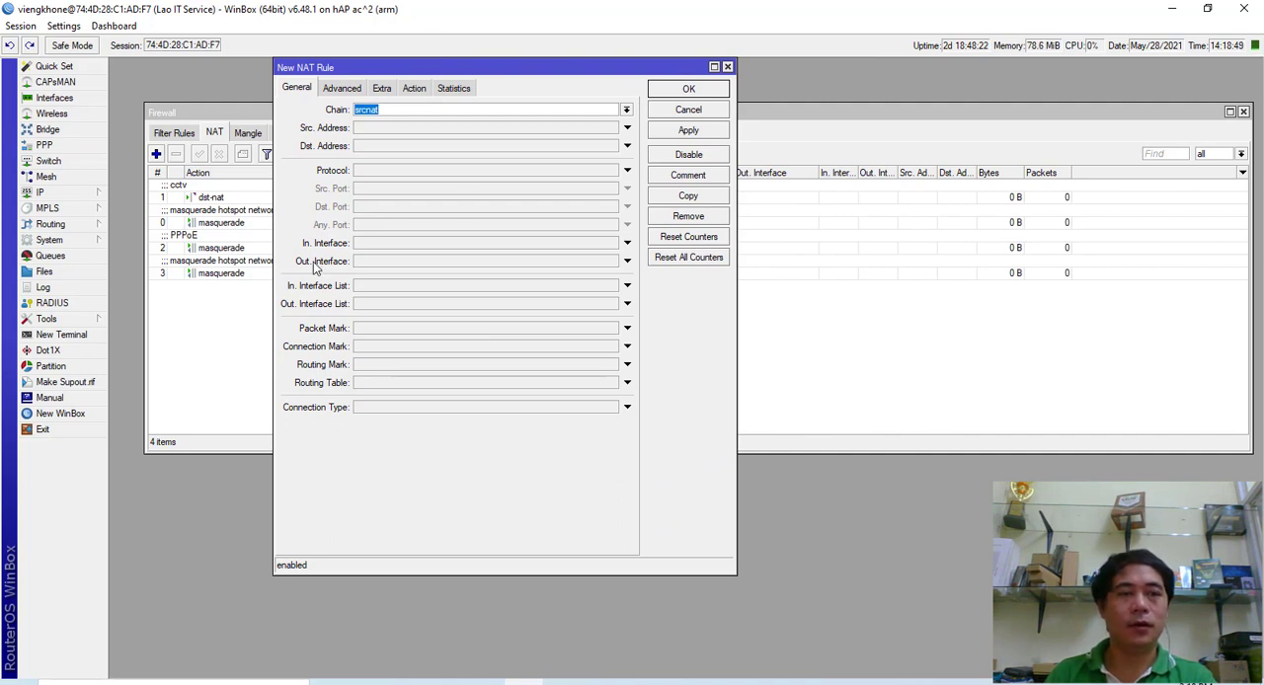
pyautogui.click(626, 261)
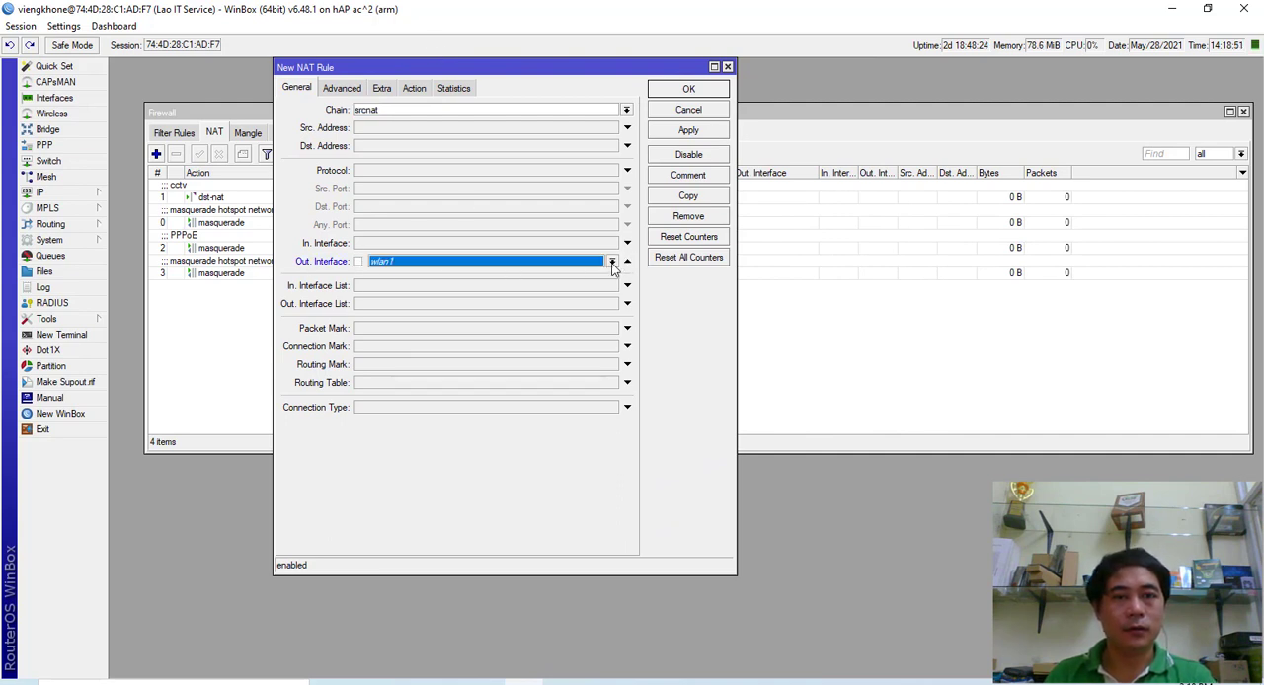
pyautogui.click(613, 263)
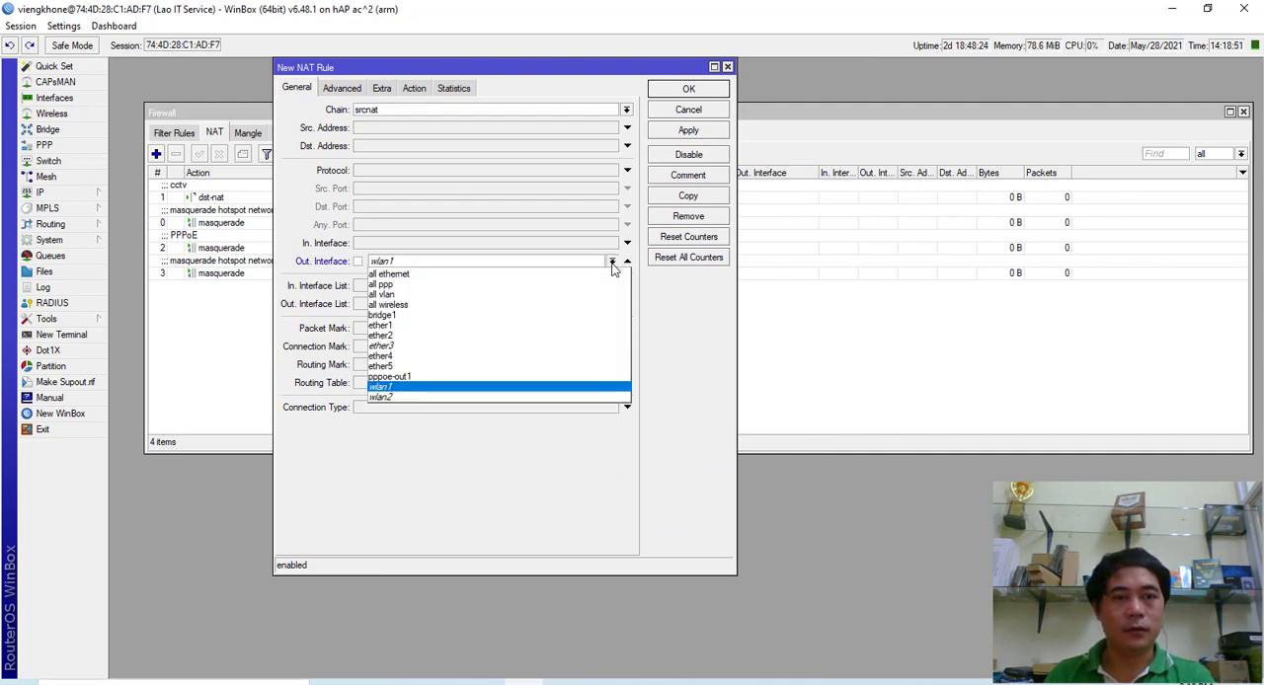
pyautogui.click(397, 379)
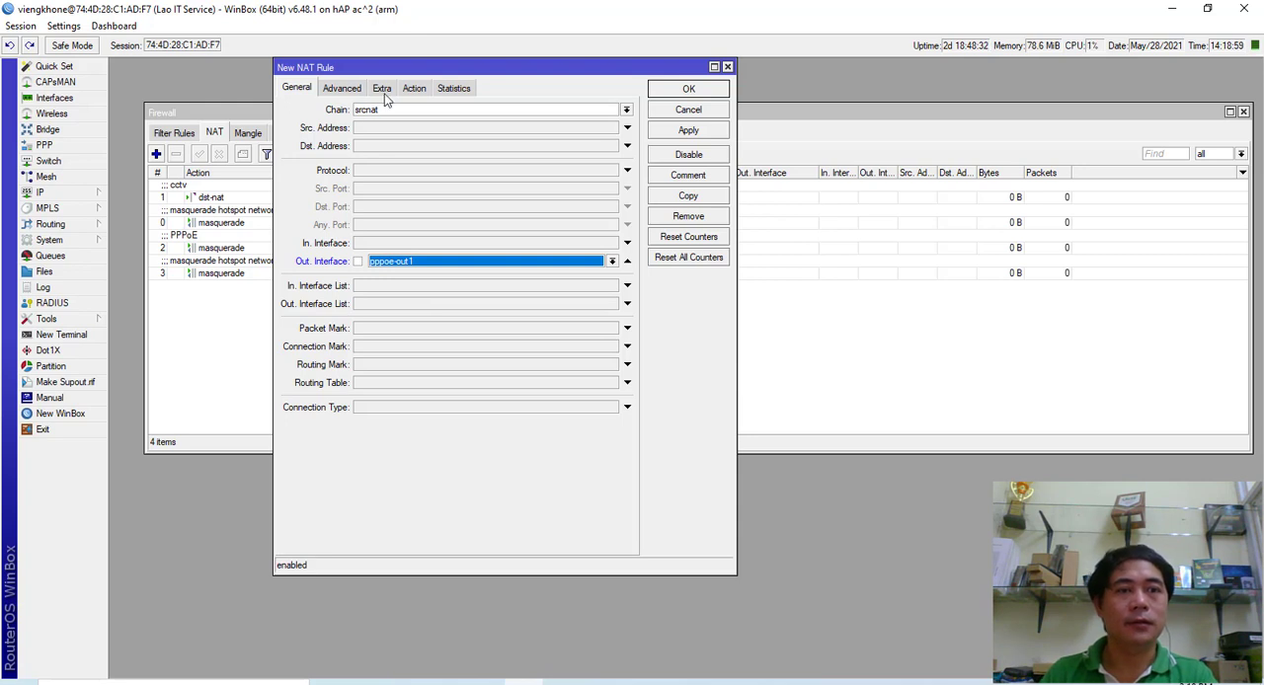
# - Set the new NAT rule's action to masquerade
pyautogui.click(344, 88)
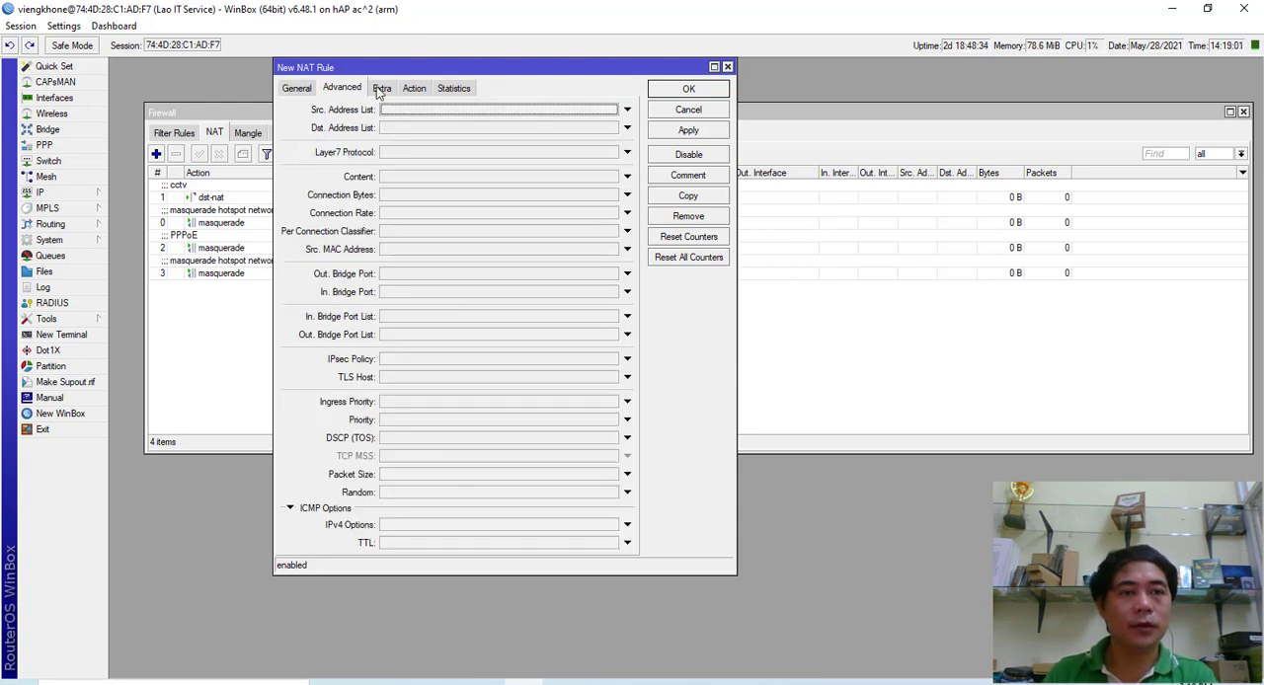
pyautogui.click(379, 88)
pyautogui.click(413, 89)
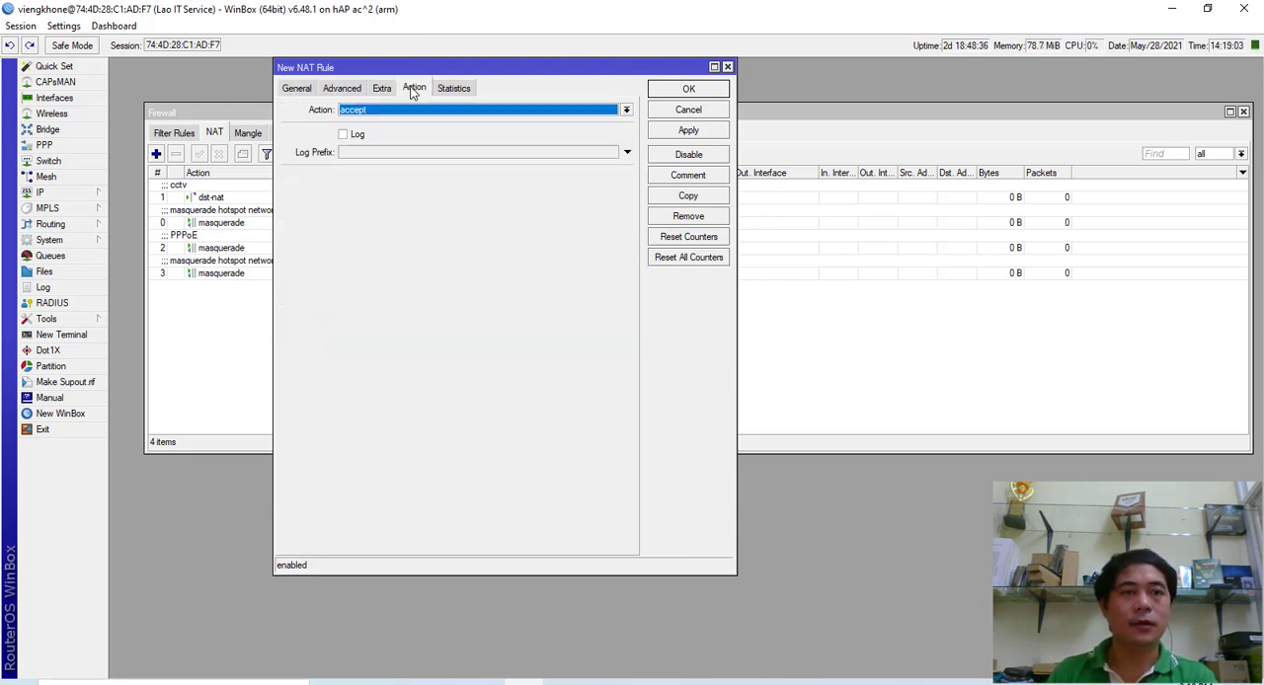
pyautogui.click(627, 110)
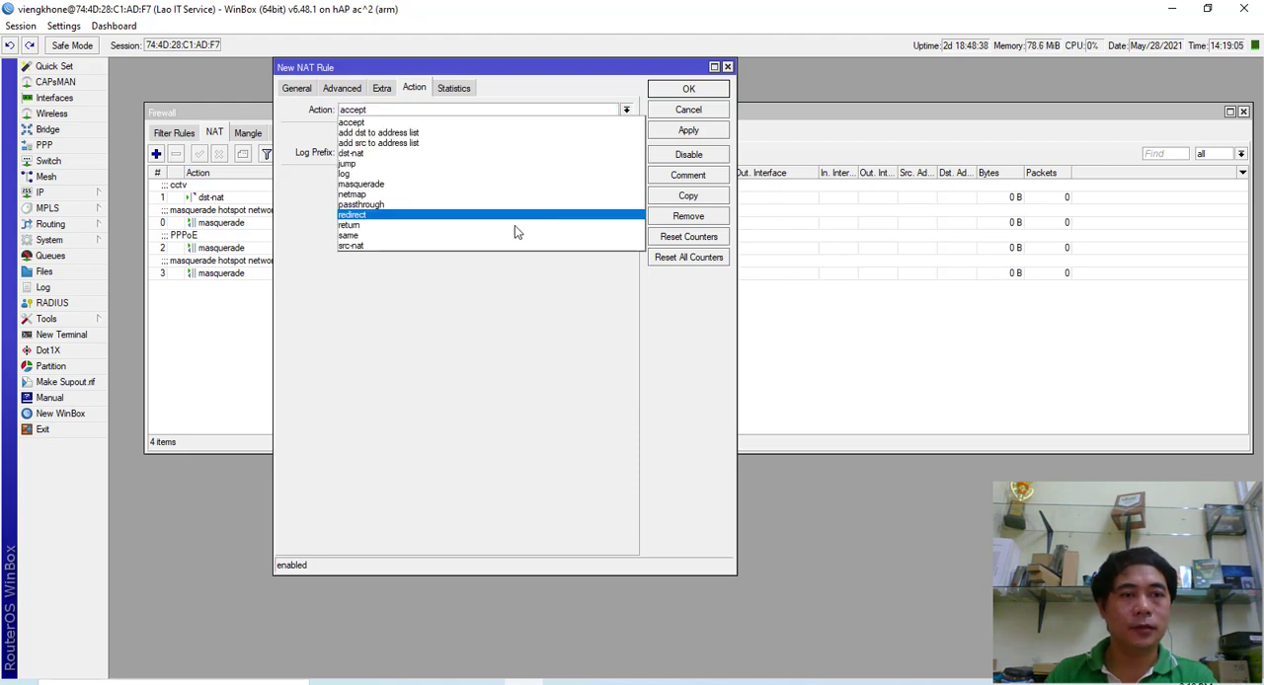
pyautogui.click(378, 188)
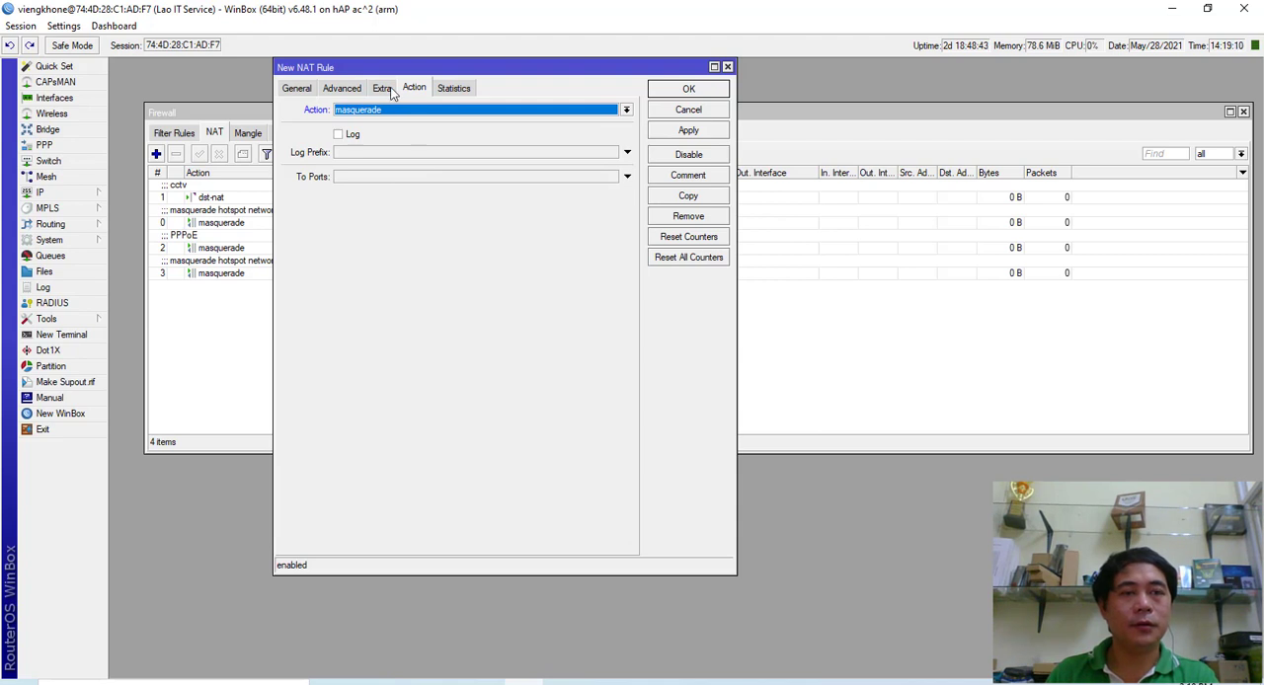
# - Review the chain, outgoing interface and action of the NAT rule, apply it and close its dialog
pyautogui.click(299, 90)
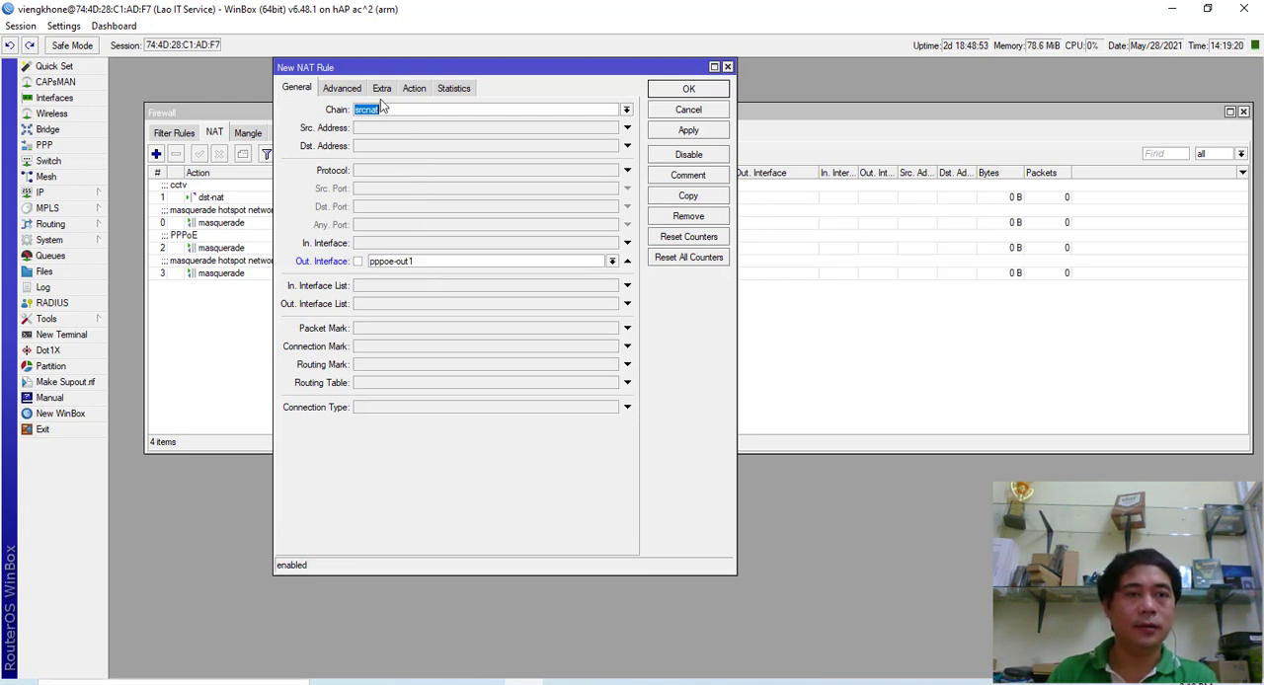
pyautogui.click(414, 88)
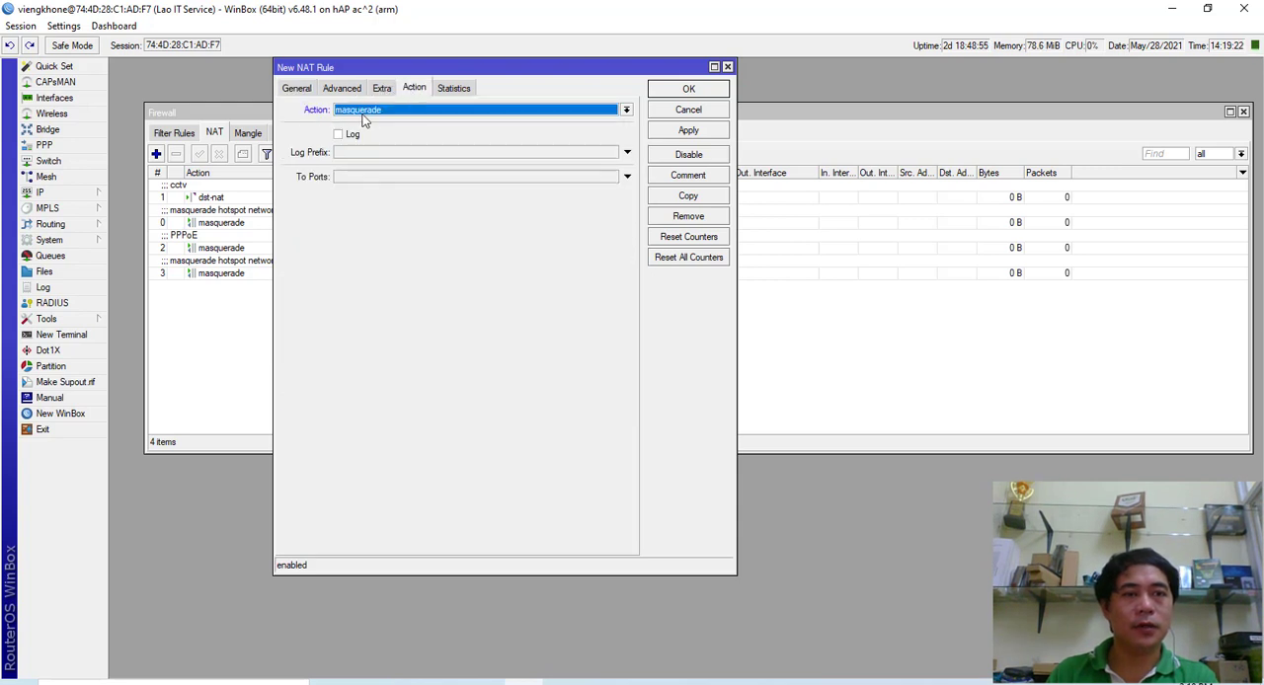
pyautogui.click(302, 88)
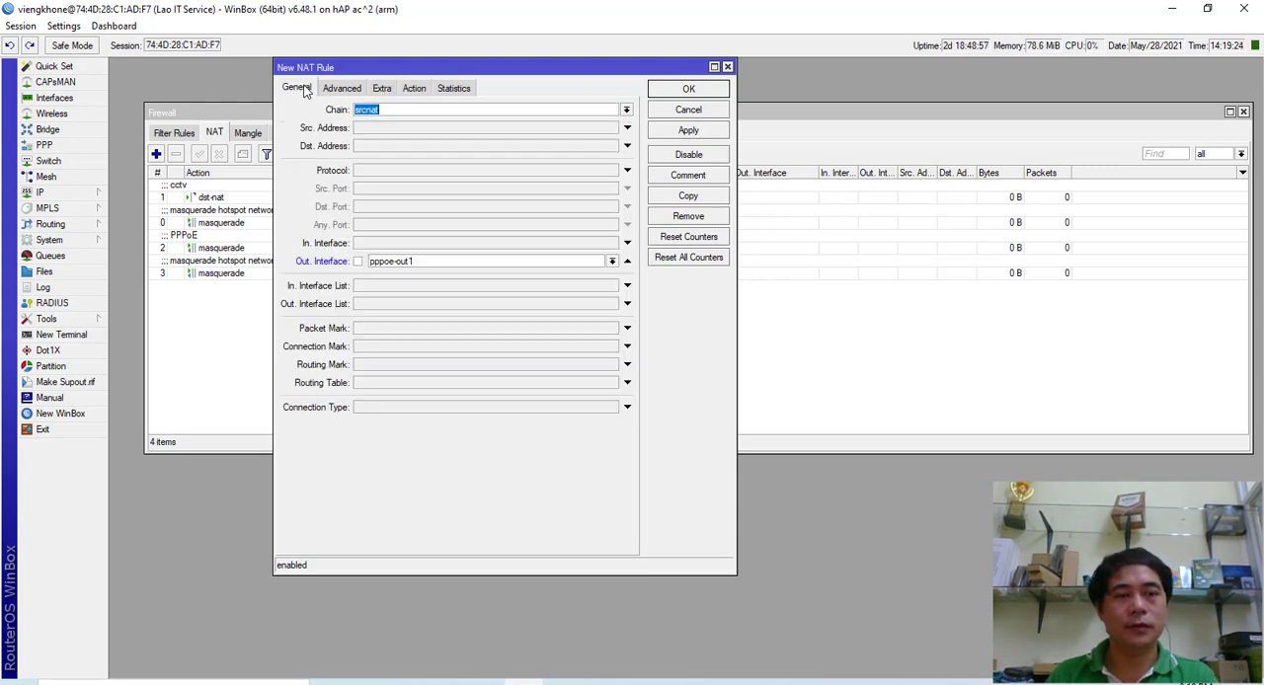
pyautogui.click(704, 134)
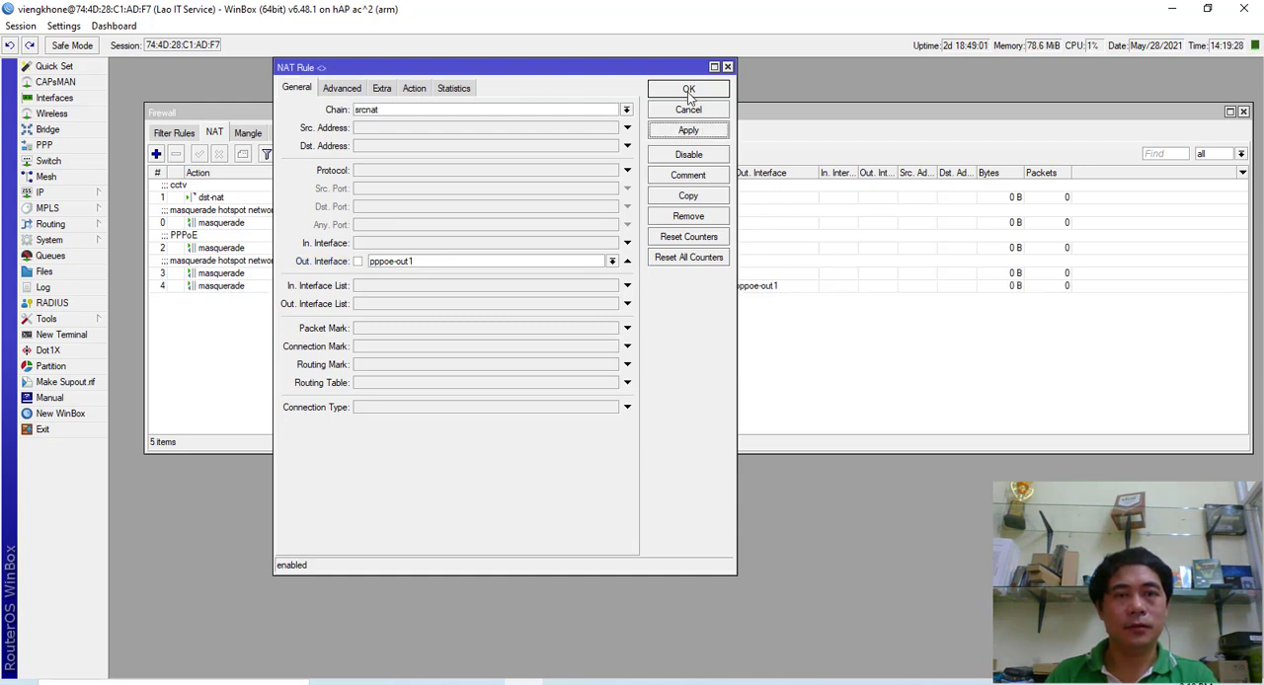
pyautogui.click(688, 90)
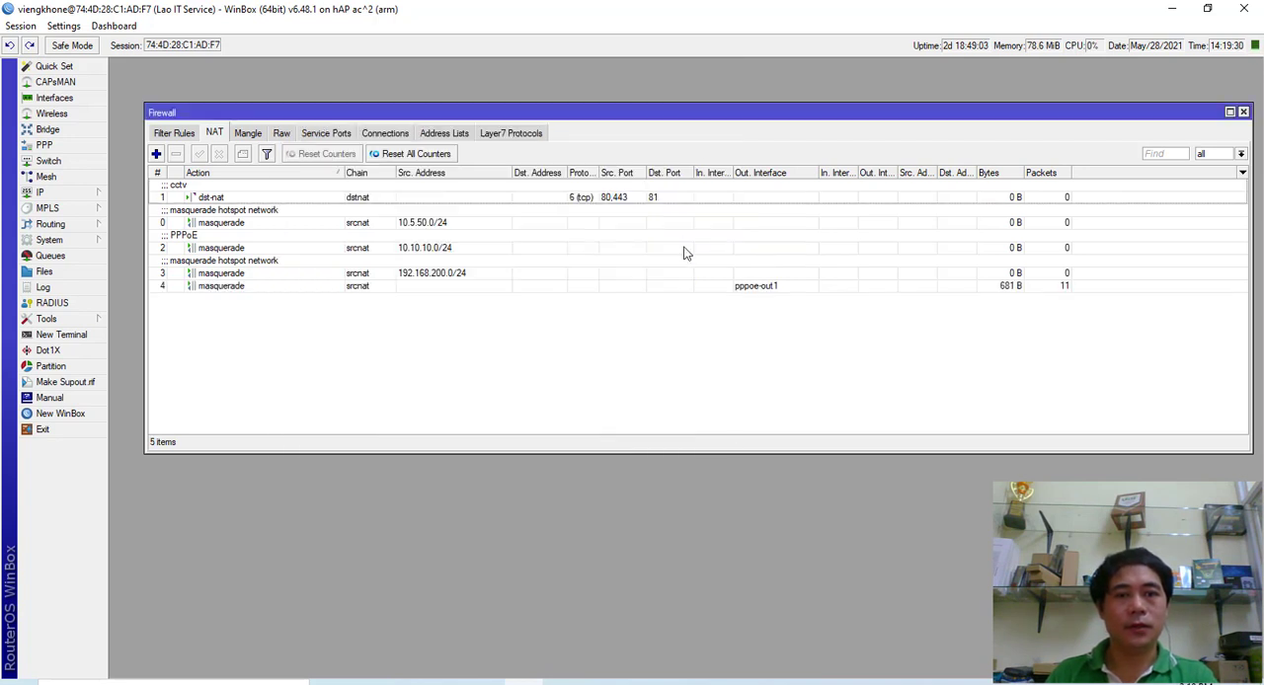
# - Check the traffic on the pppoe-out1 masquerade rule and reload the "laos" search in Edge to test internet access
pyautogui.click(761, 286)
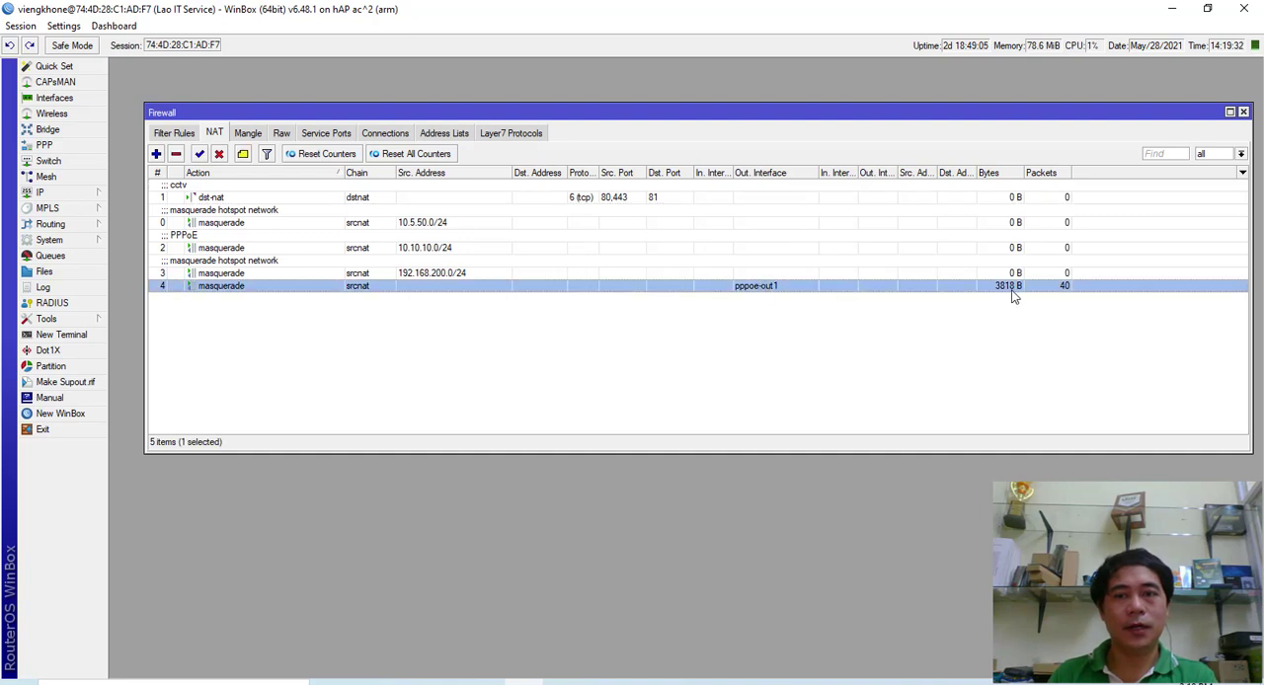
pyautogui.click(470, 677)
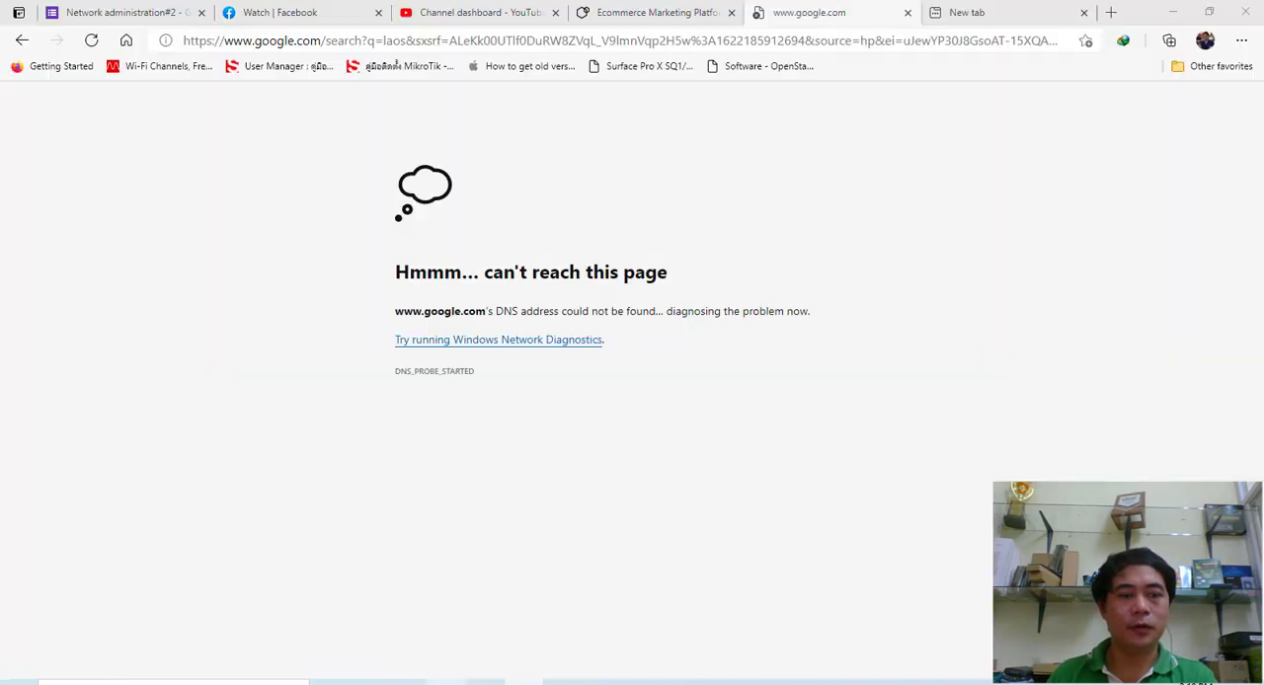
pyautogui.click(91, 40)
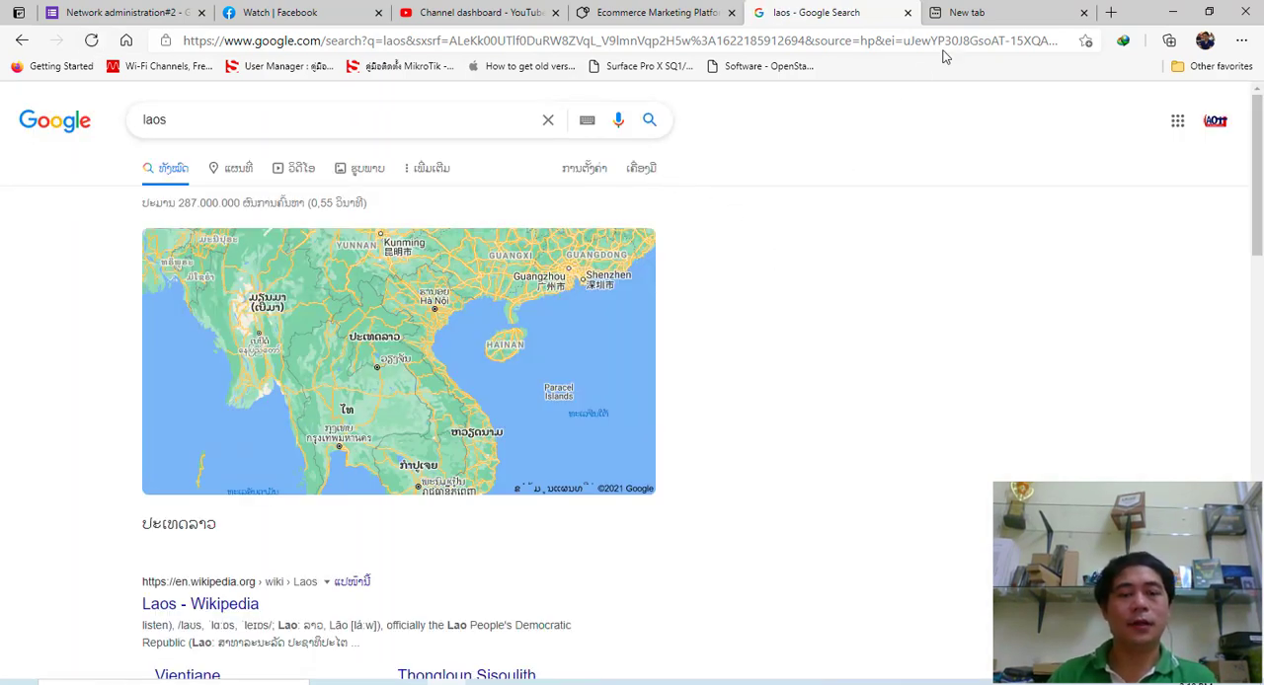
# - Return to WinBox, dismiss the network diagram and look through the router's DHCP client list and its options
pyautogui.hotkey('alt', 'Tab')
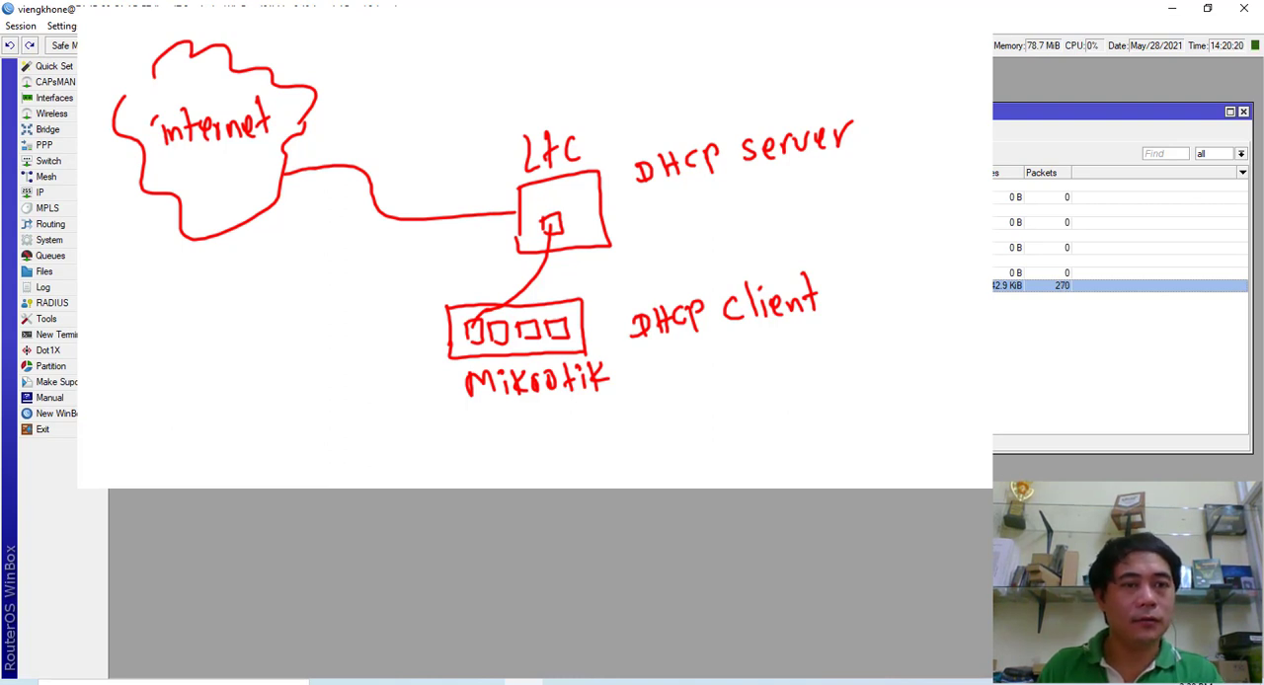
pyautogui.moveTo(691, 112); pyautogui.dragTo(685, 95)
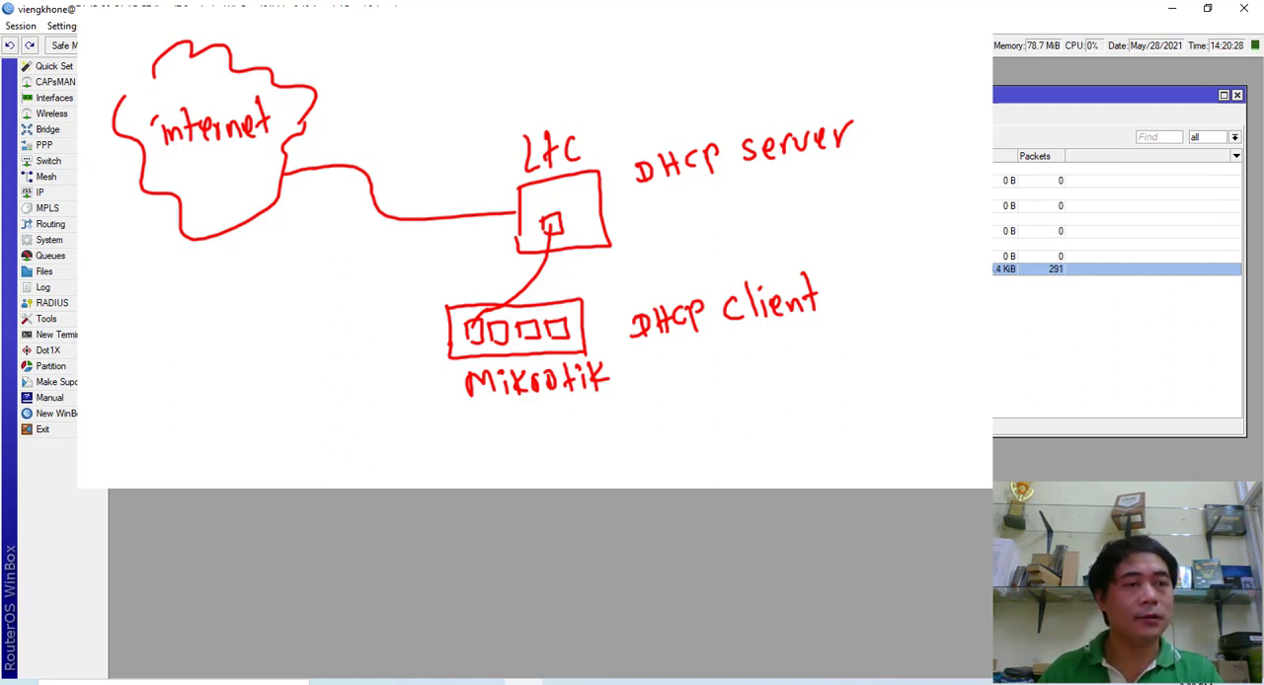
pyautogui.press('Escape')
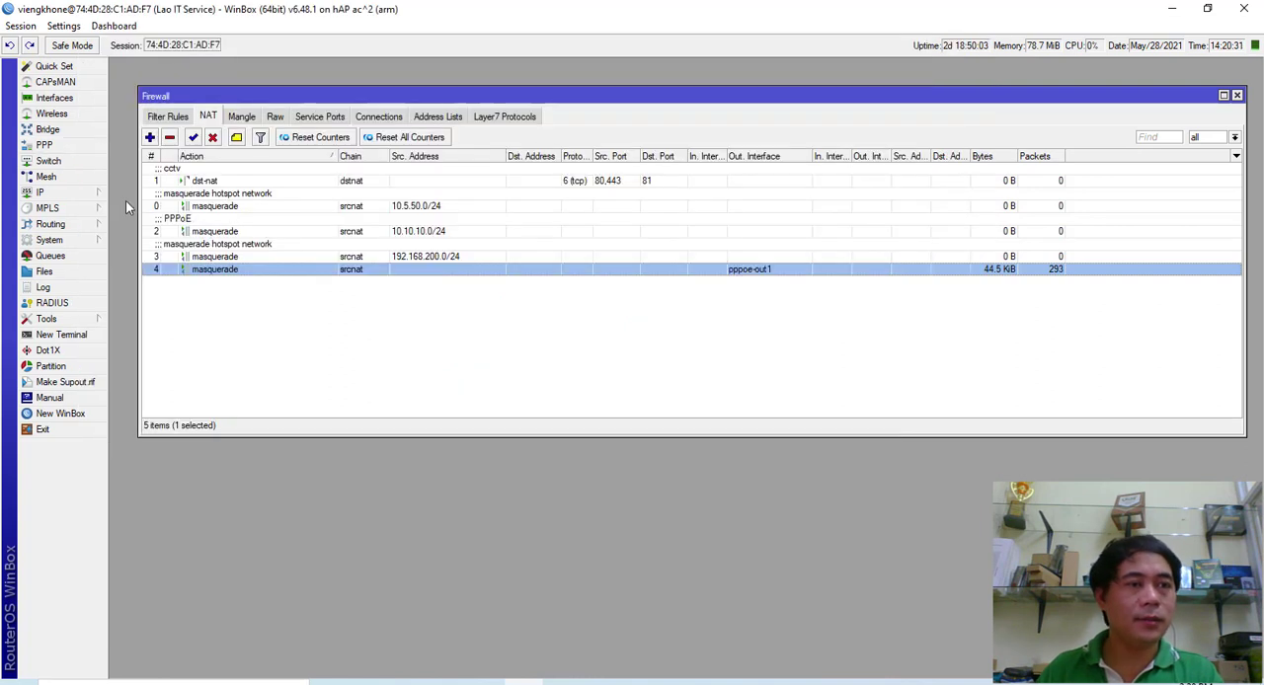
pyautogui.click(81, 196)
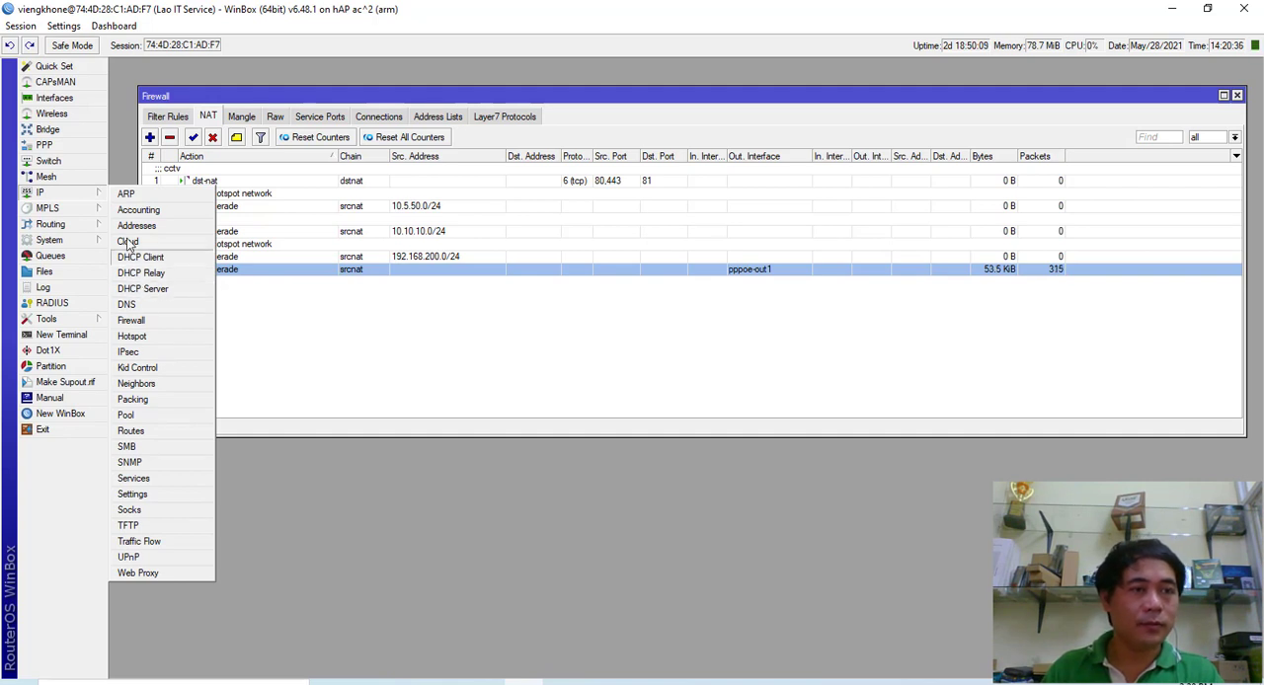
pyautogui.click(158, 257)
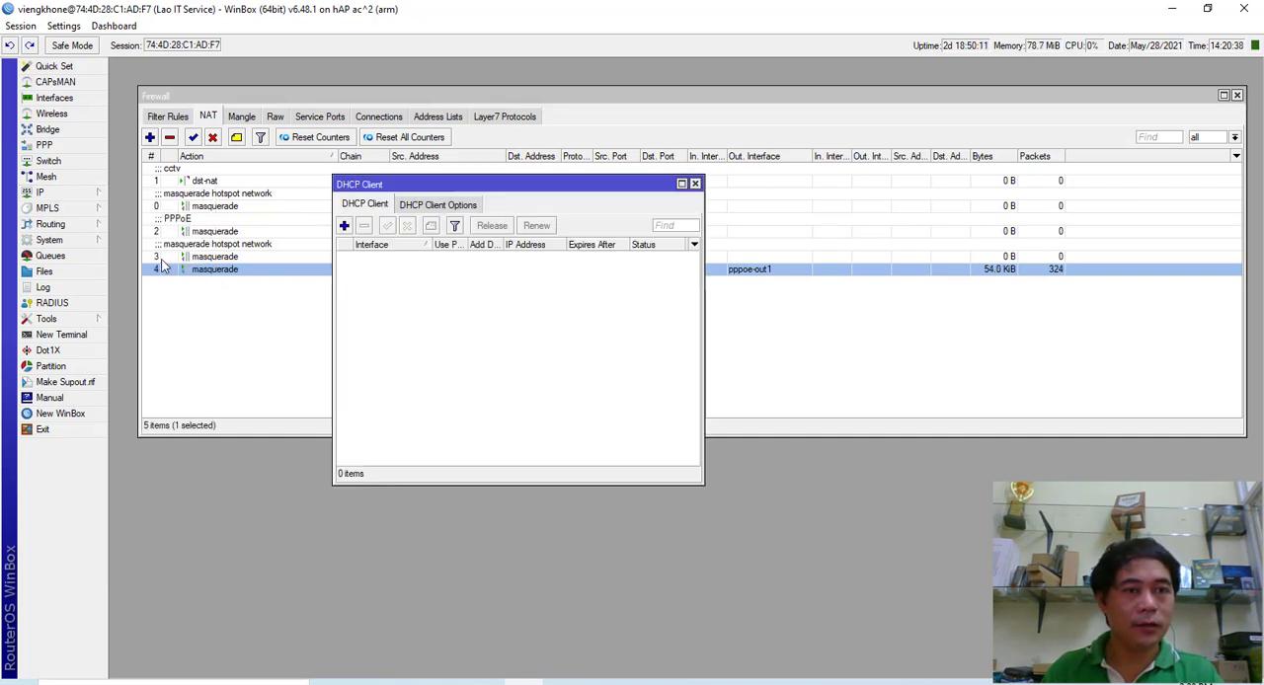
pyautogui.moveTo(500, 185)
pyautogui.mouseDown()
pyautogui.moveTo(473, 206)
pyautogui.moveTo(509, 186)
pyautogui.mouseUp()
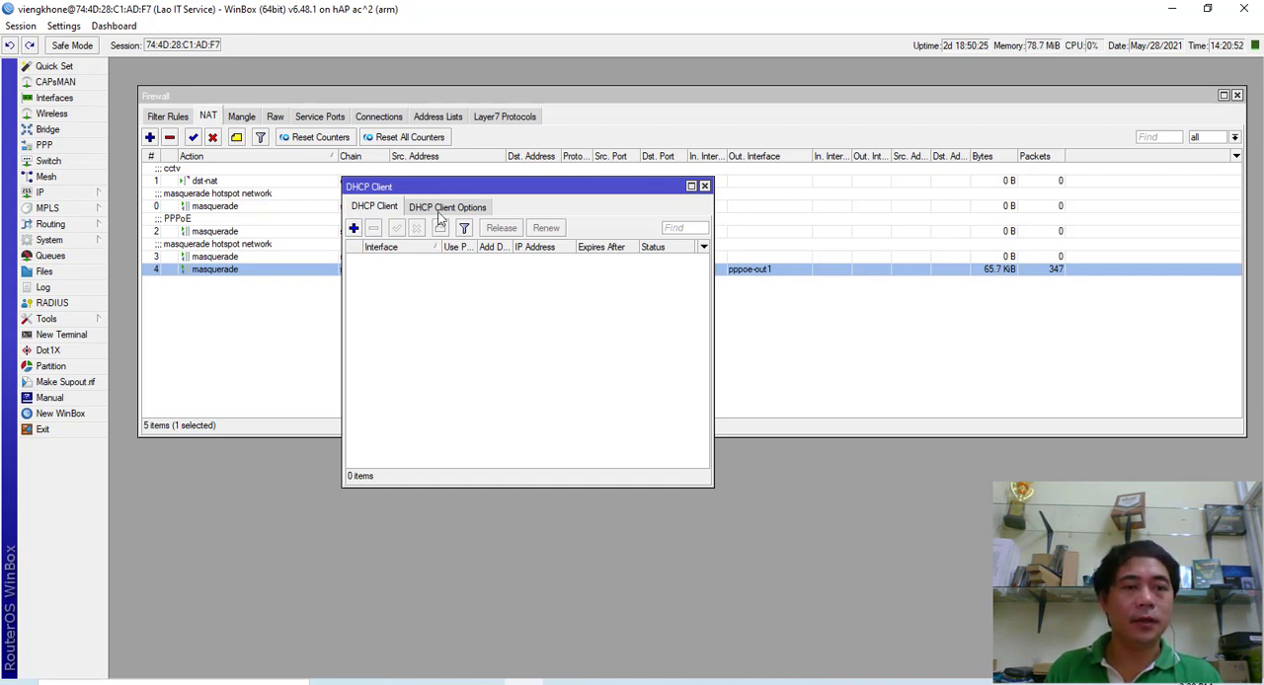
pyautogui.click(443, 208)
pyautogui.click(380, 209)
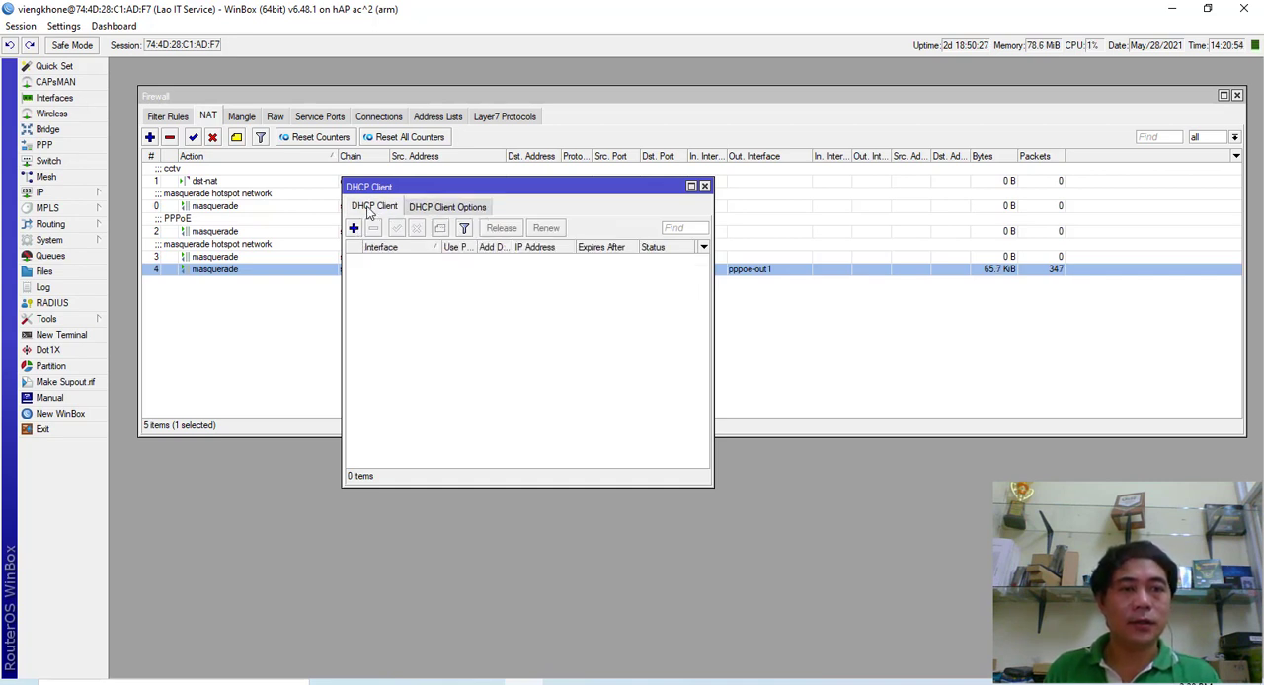
# - Examine the interface choices for a new DHCP client, discard the entry and close the DHCP client list
pyautogui.click(354, 228)
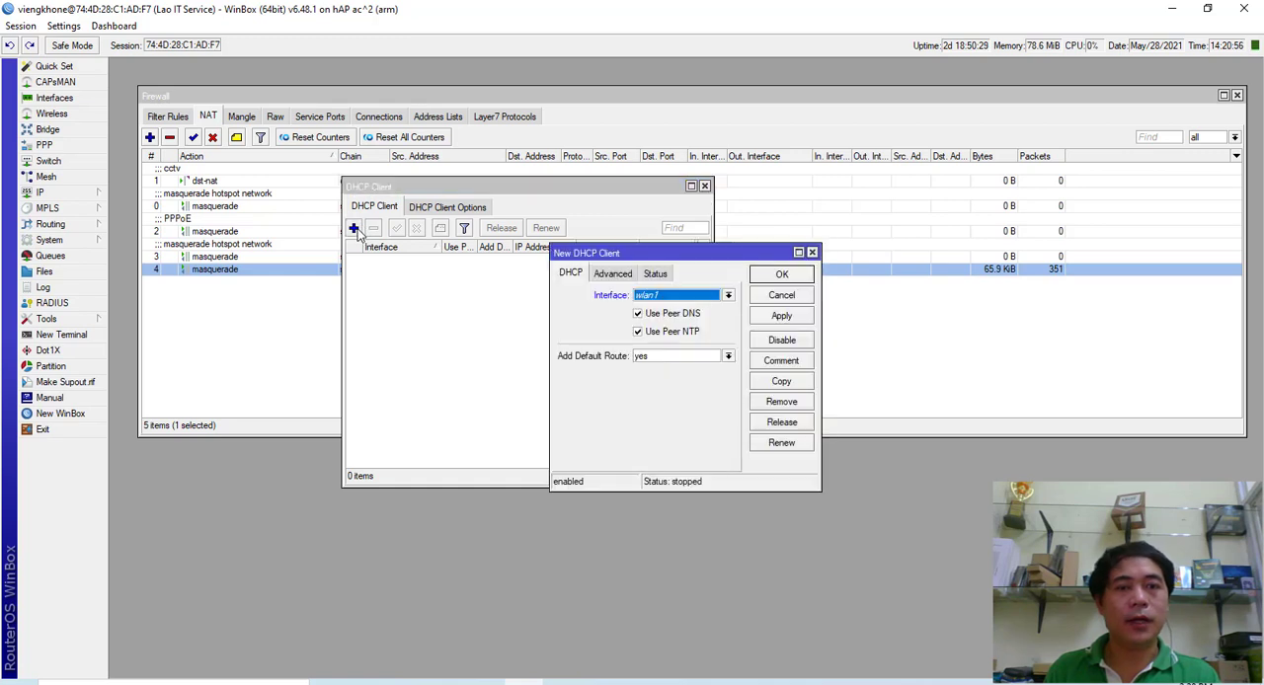
pyautogui.click(728, 295)
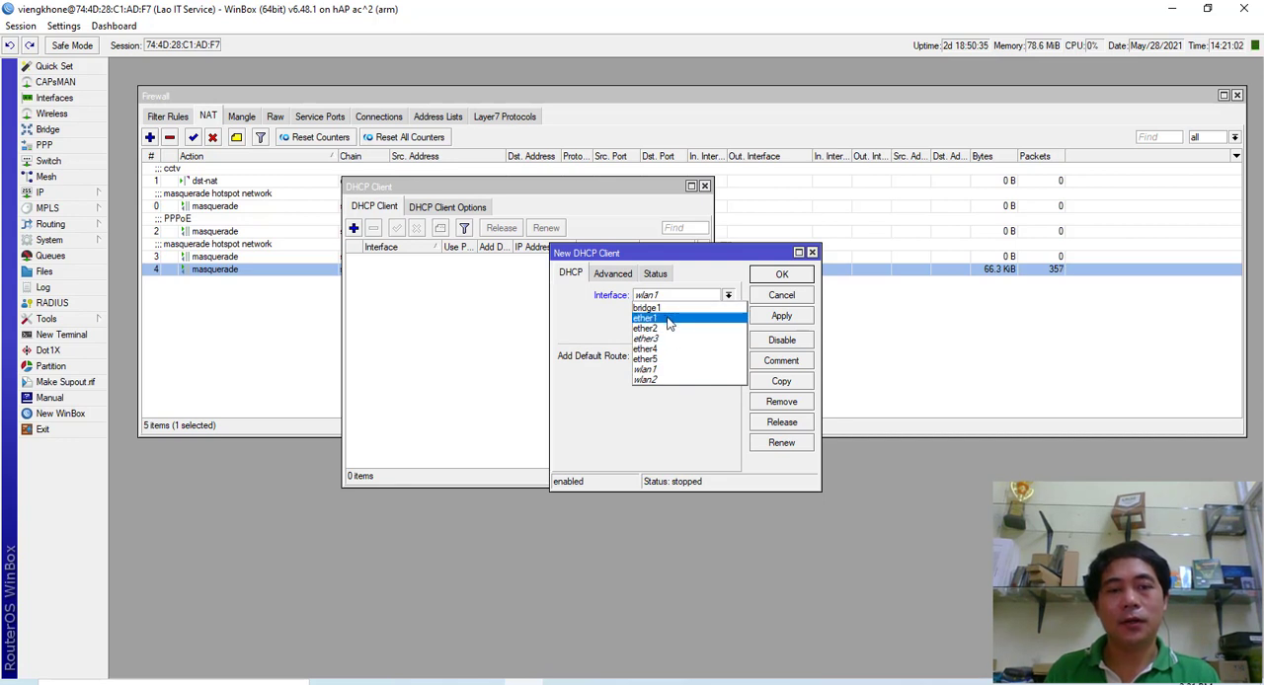
pyautogui.click(566, 328)
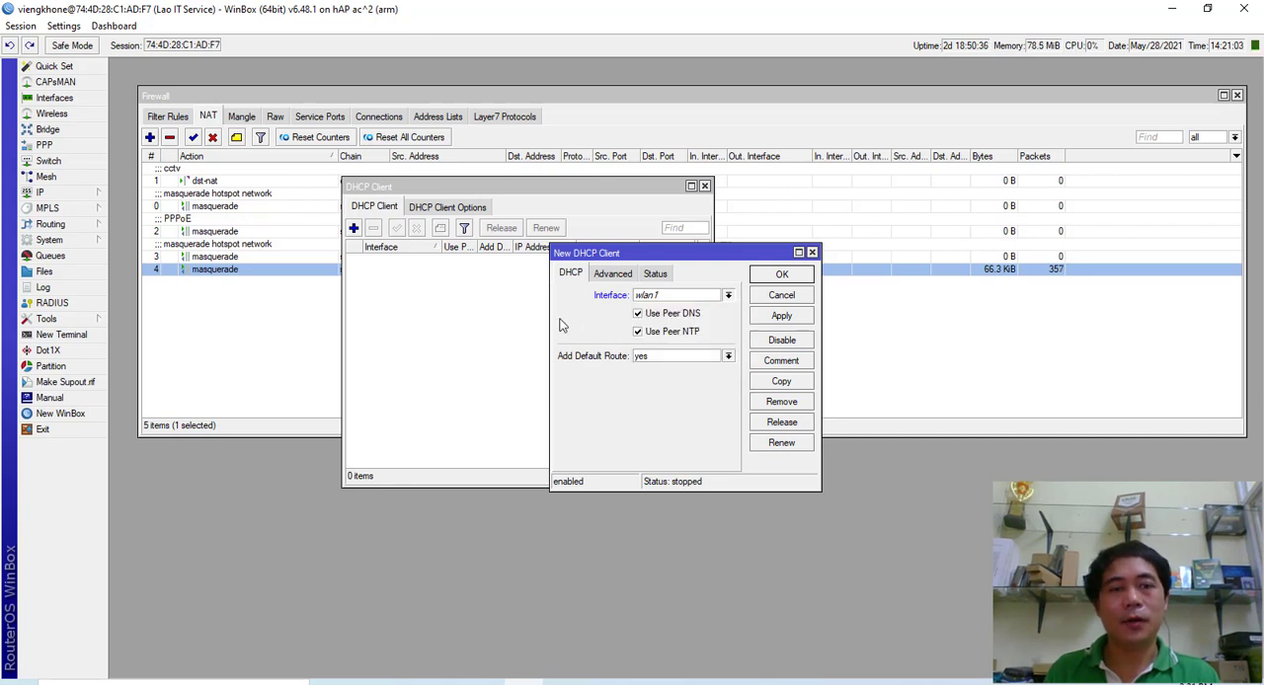
pyautogui.click(812, 253)
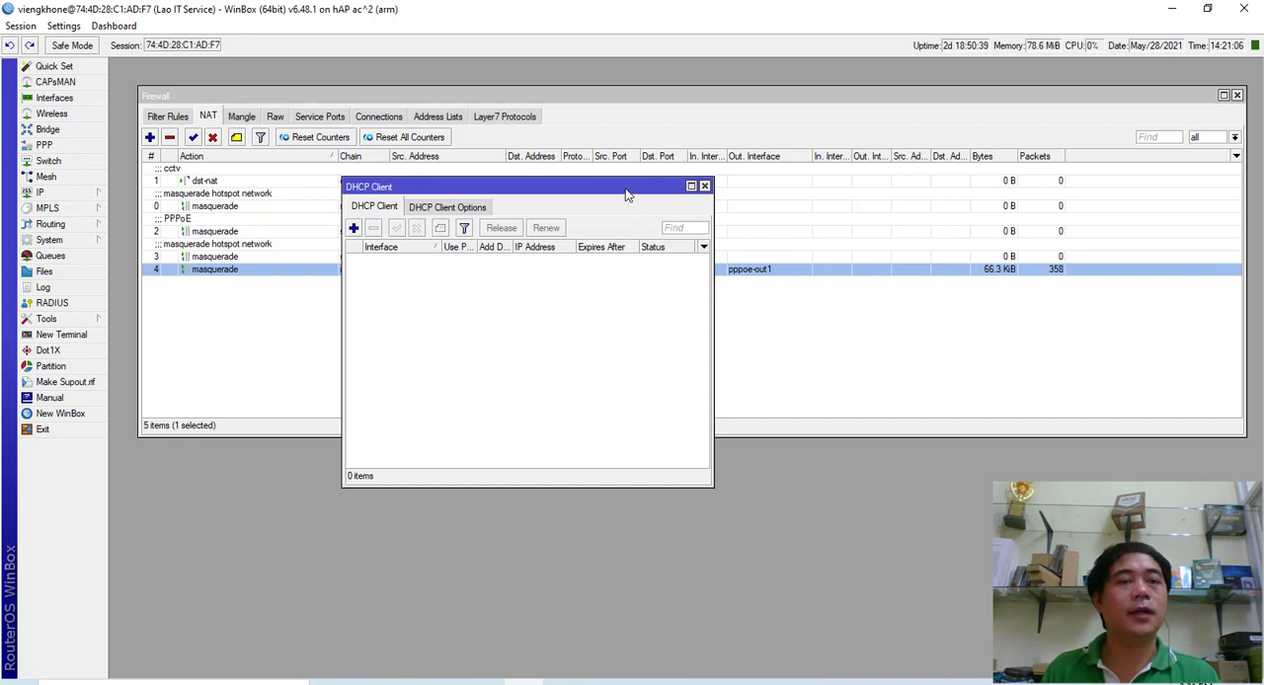
pyautogui.moveTo(625, 195); pyautogui.dragTo(577, 202)
pyautogui.click(658, 201)
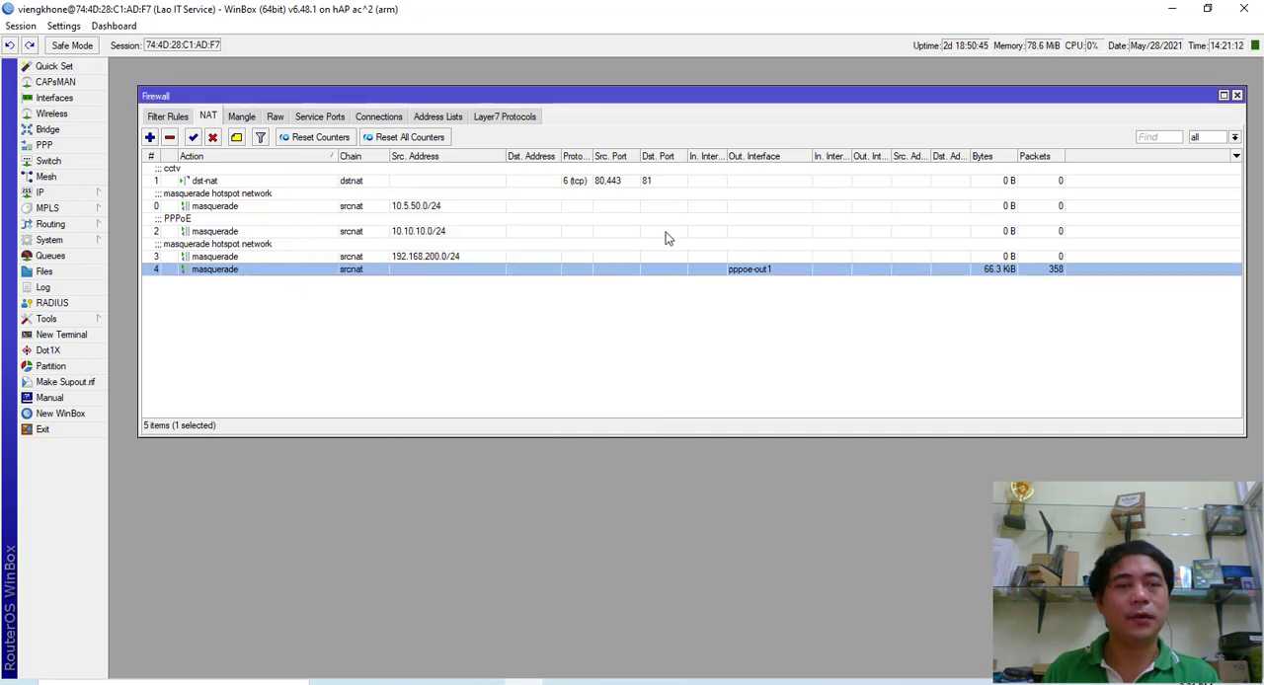